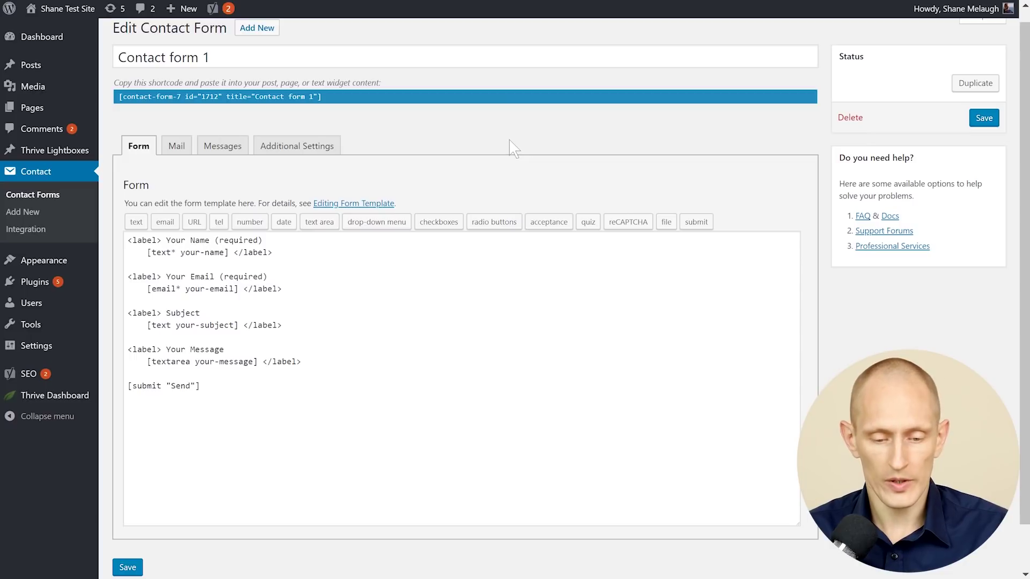
- Highlight the email, subject and message lines in the form template, then view the landing page live
drag(213, 264, 292, 362)
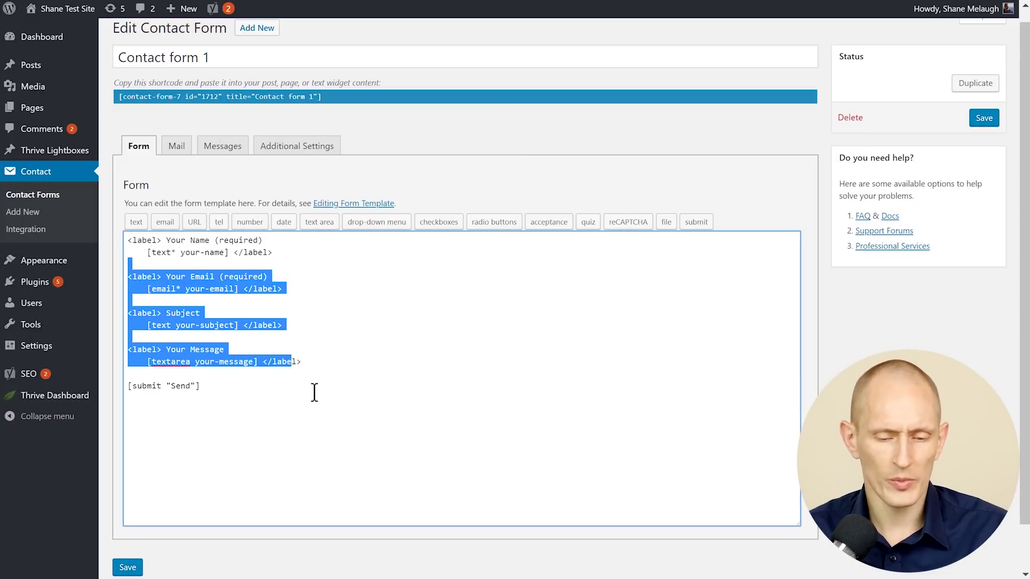
click(327, 325)
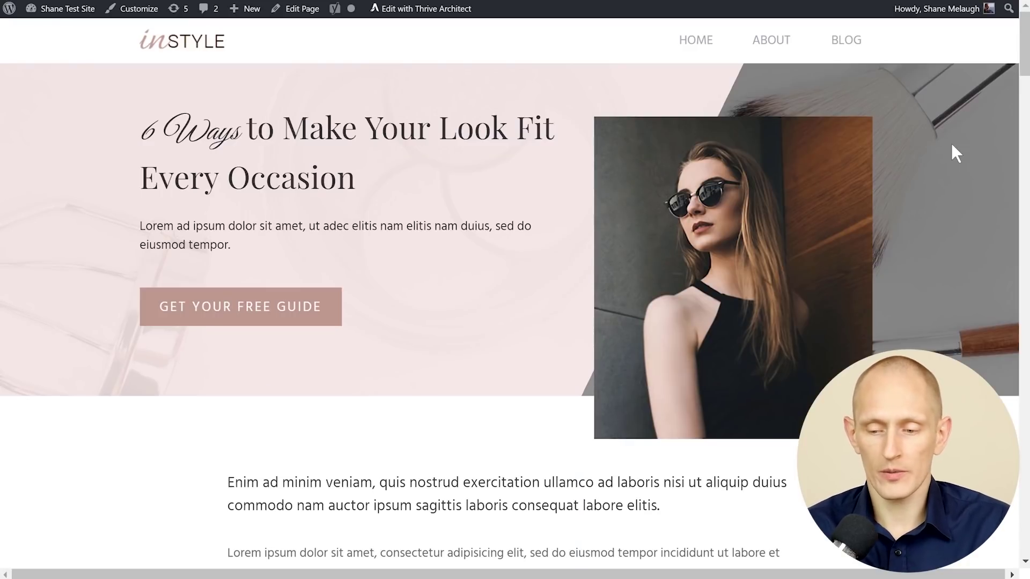
drag(1025, 51, 1023, 293)
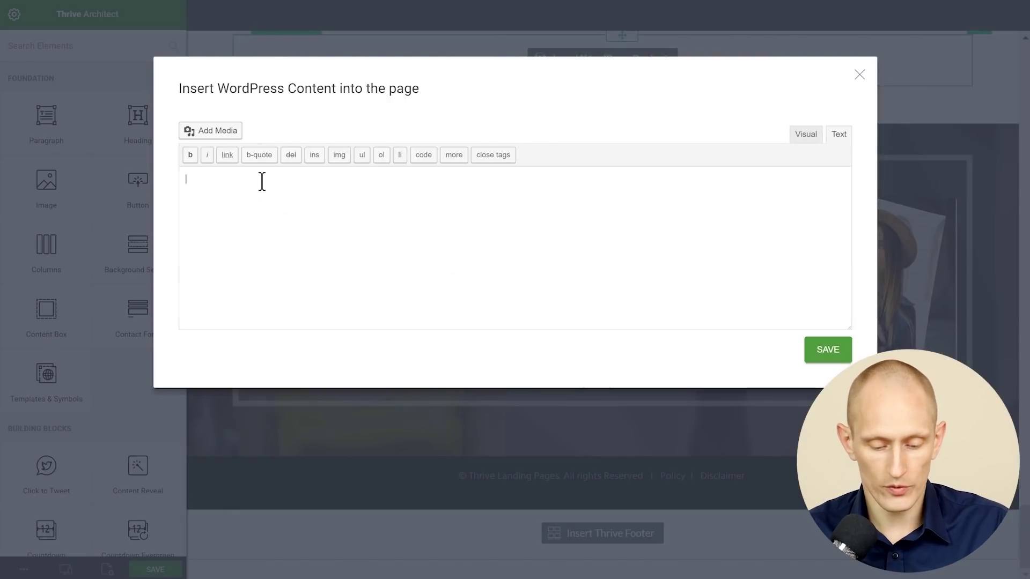
- Paste the Contact Form 7 shortcode into the Insert WordPress Content dialog and save it
text([contact-form-7 id="1712" title="Contact form 1"])
click(828, 349)
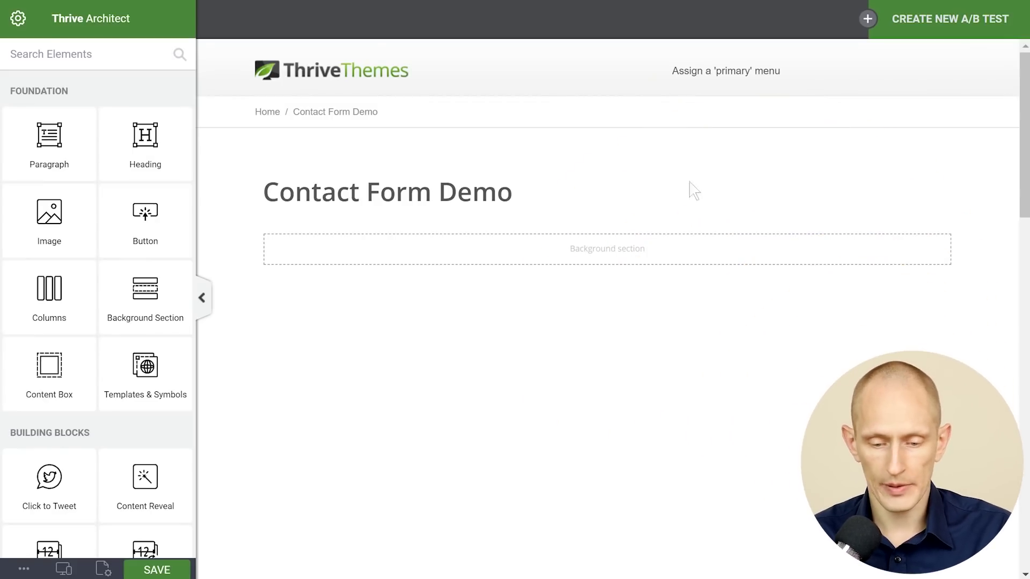
- Search elements for 'cont' and drop the Contact Form element into the background section
click(79, 53)
text(cont)
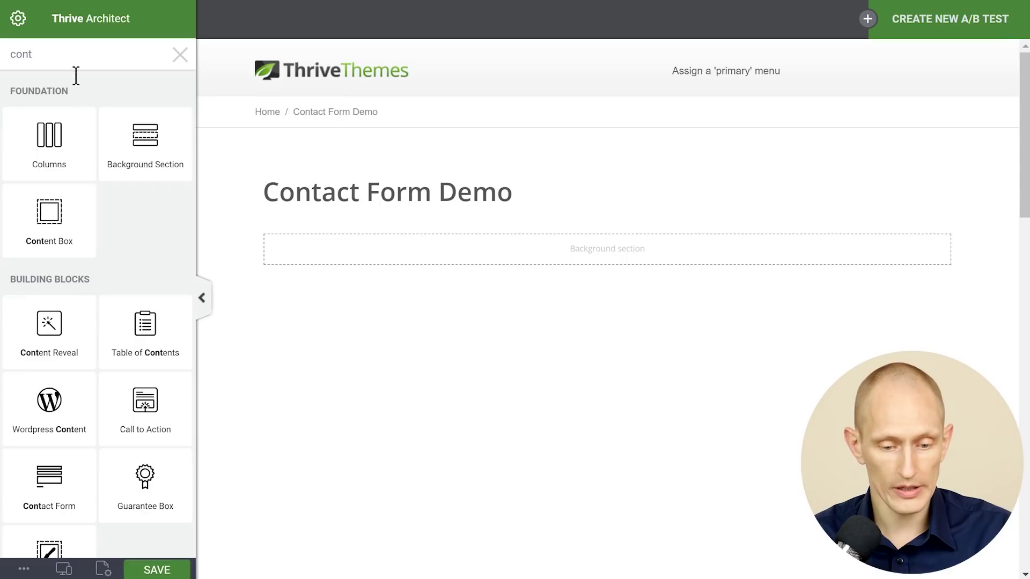
scroll(119, 221, down, 3)
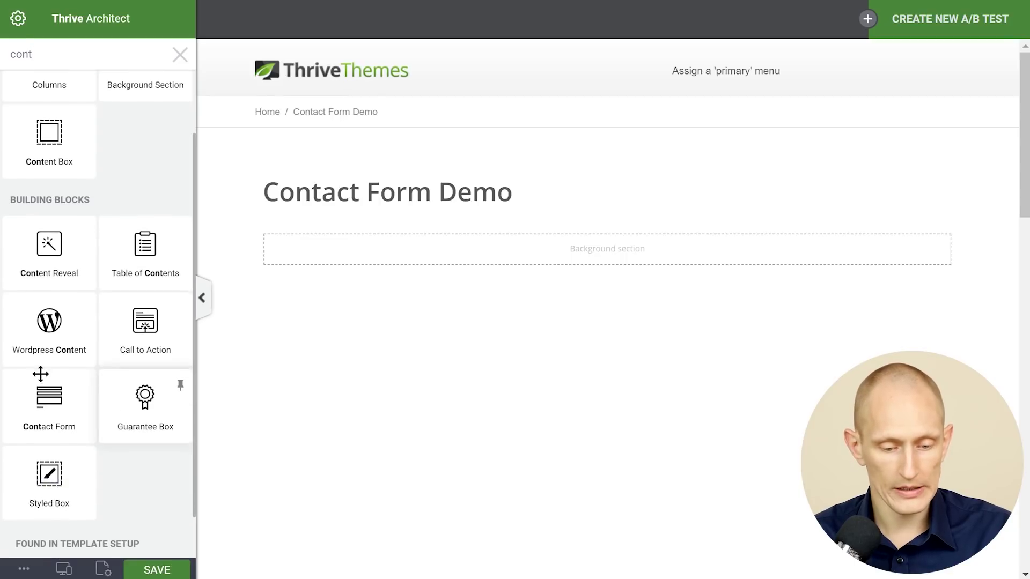
drag(59, 356, 561, 253)
scroll(960, 222, down, 2)
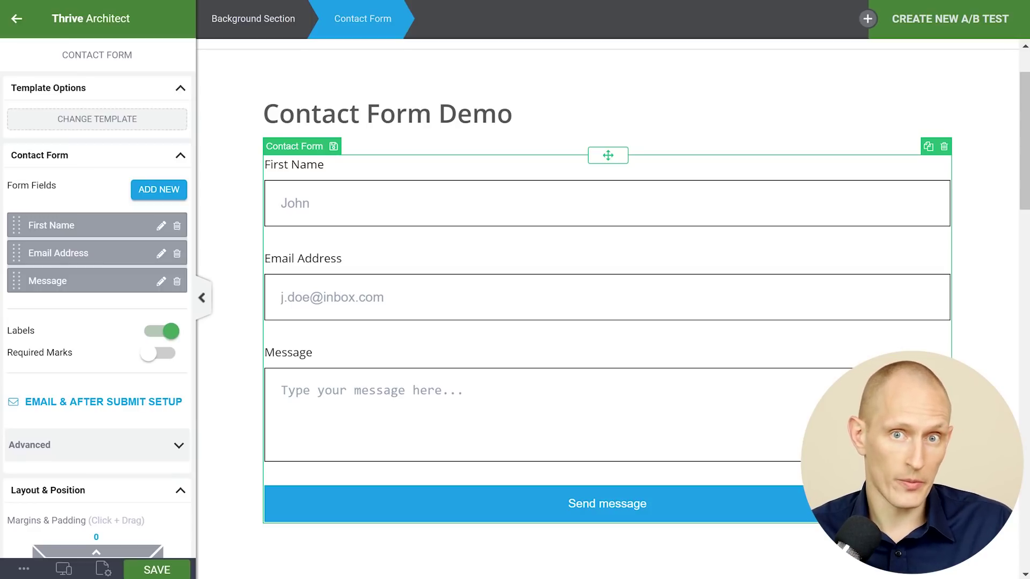
- Give the grouped form inputs 17 px rounded corners and light grey #c8c8c8 borders
click(389, 198)
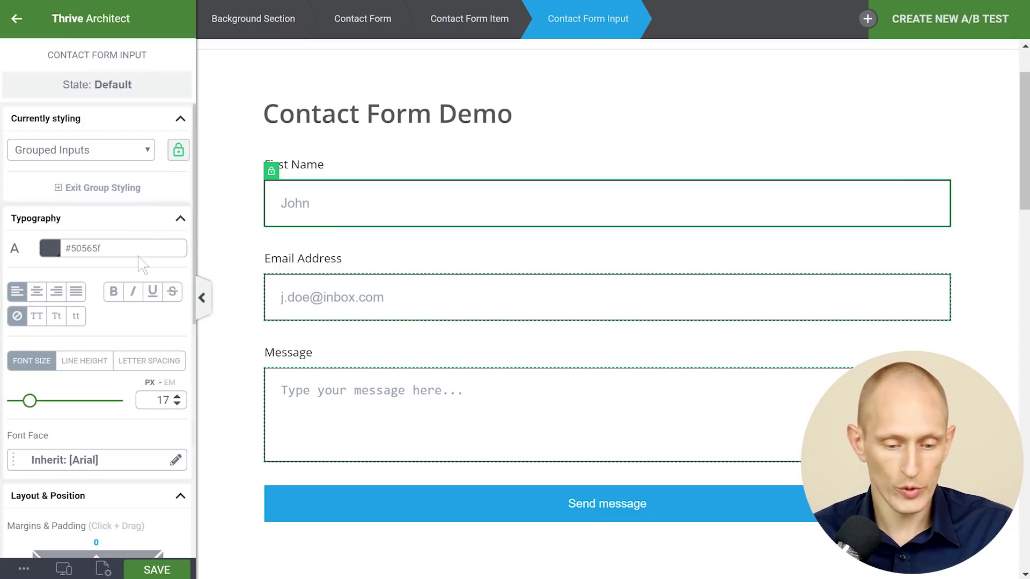
scroll(142, 269, down, 6)
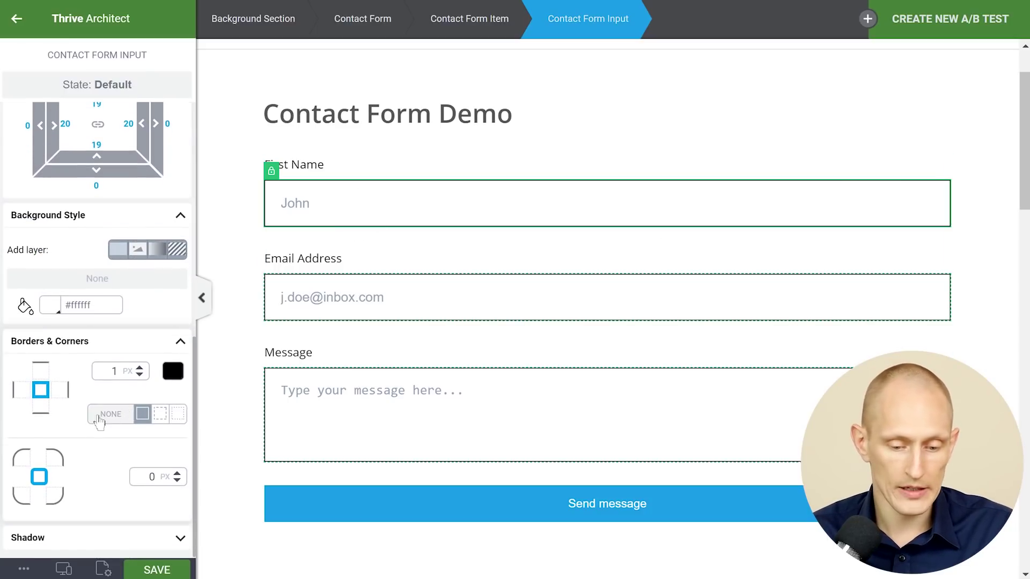
drag(178, 472, 177, 462)
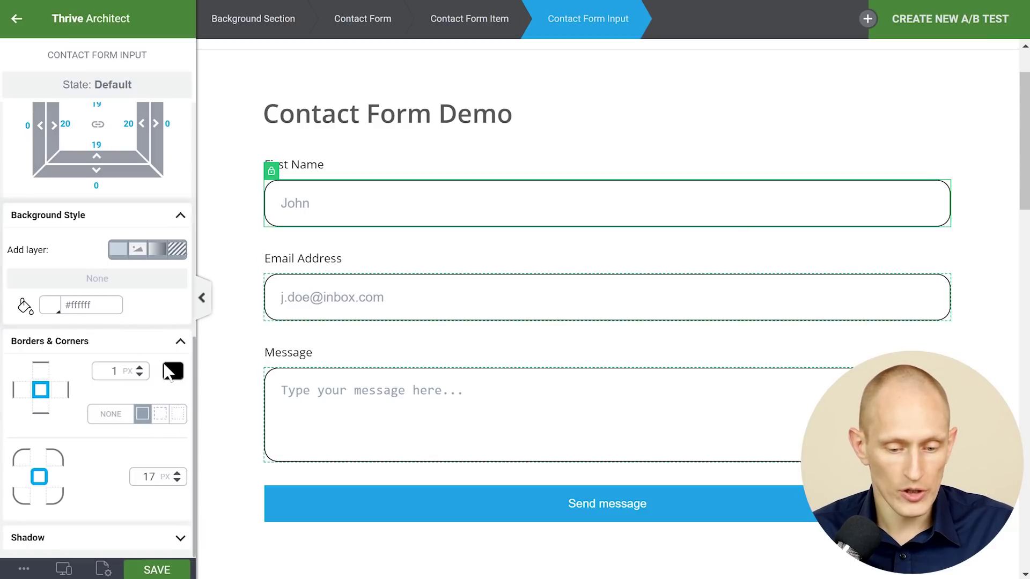
click(173, 371)
drag(41, 352, 20, 320)
click(146, 539)
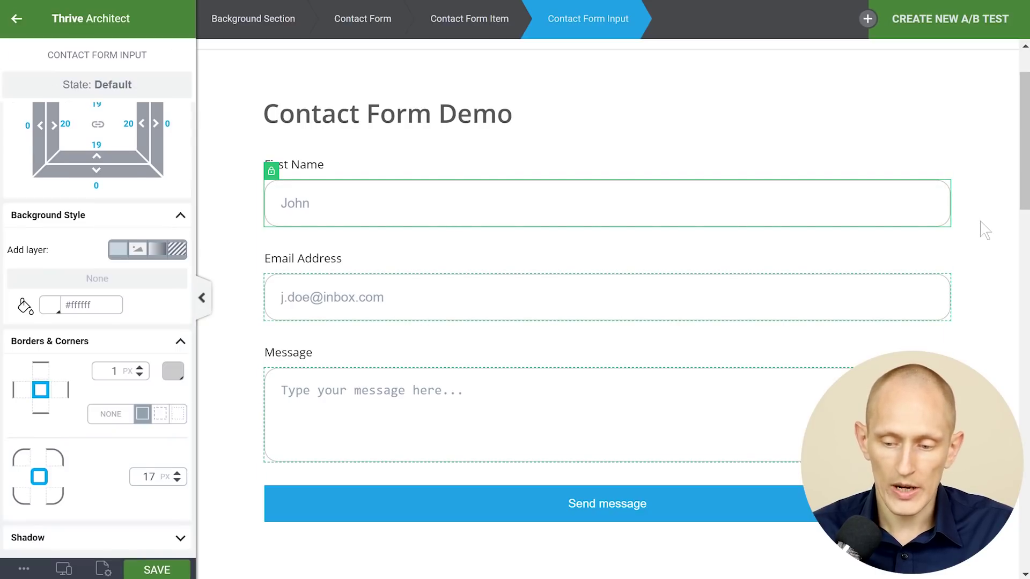
click(982, 224)
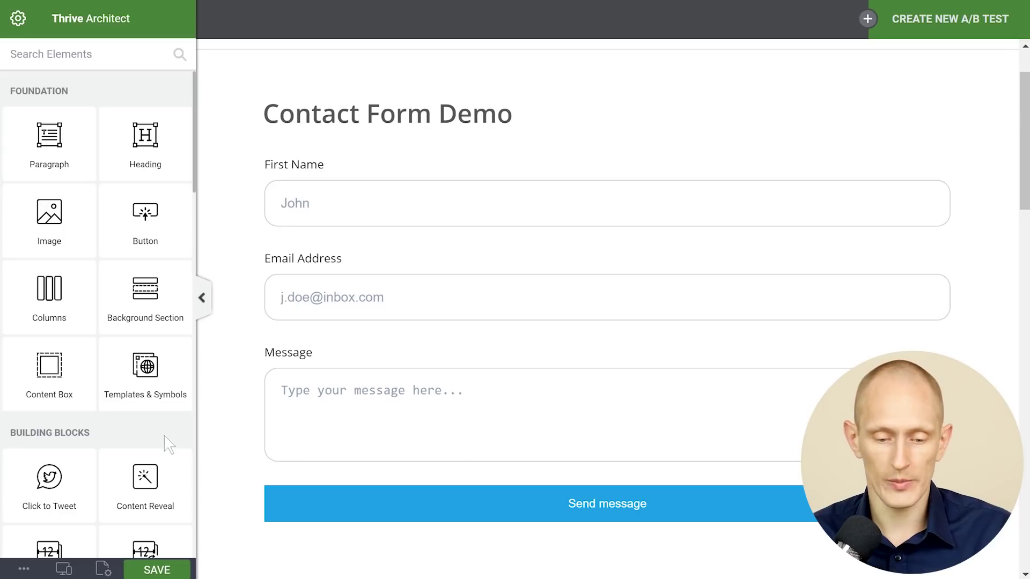
- Select the First Name input, then return to styling all inputs as a group
click(405, 214)
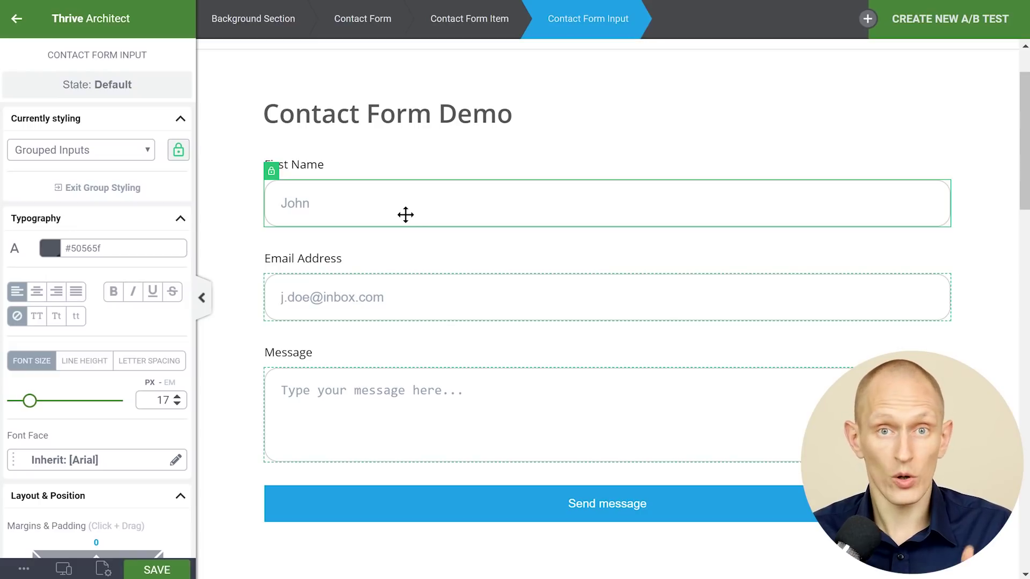
click(272, 173)
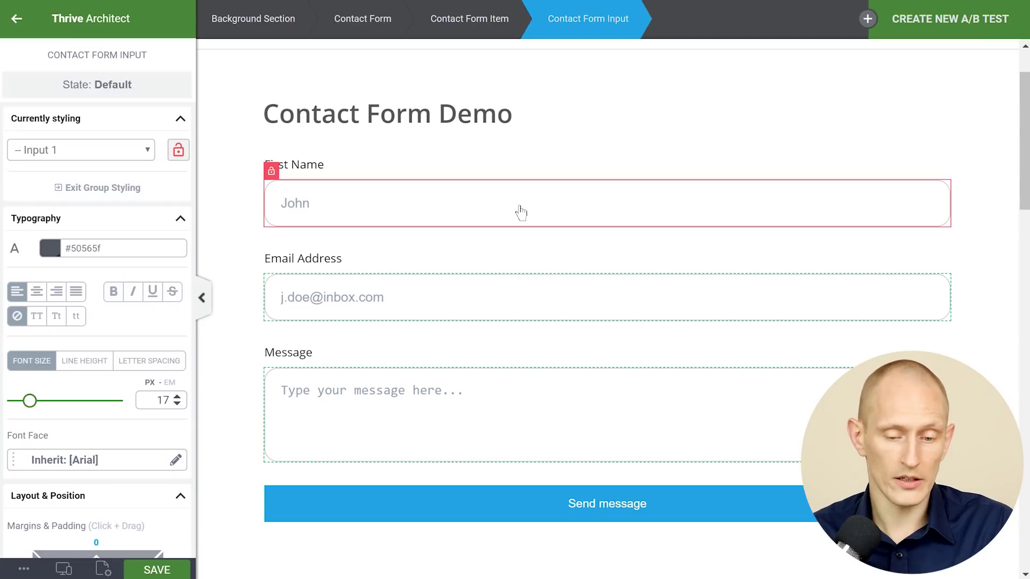
click(178, 149)
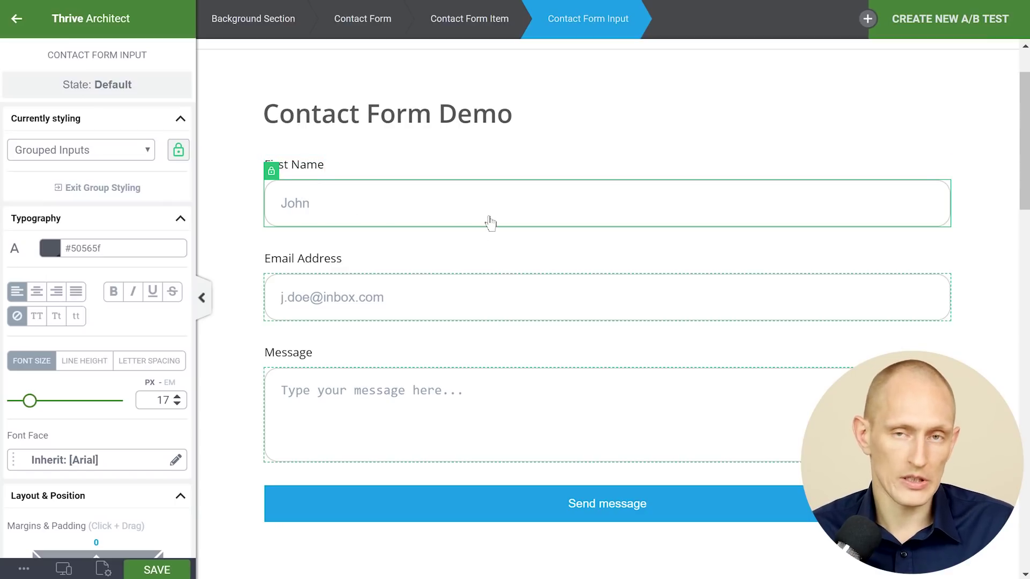
- Make the form labels 19 px with grey #787878 text
click(294, 167)
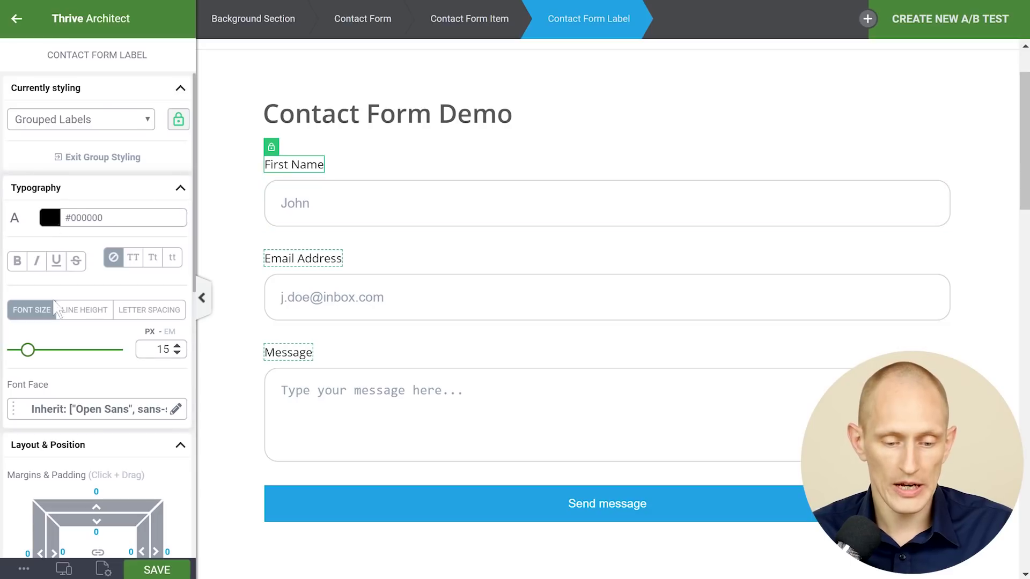
mouse_move(28, 351)
mouse_down()
mouse_move(38, 357)
mouse_move(30, 351)
mouse_up()
click(50, 218)
drag(52, 284, 34, 322)
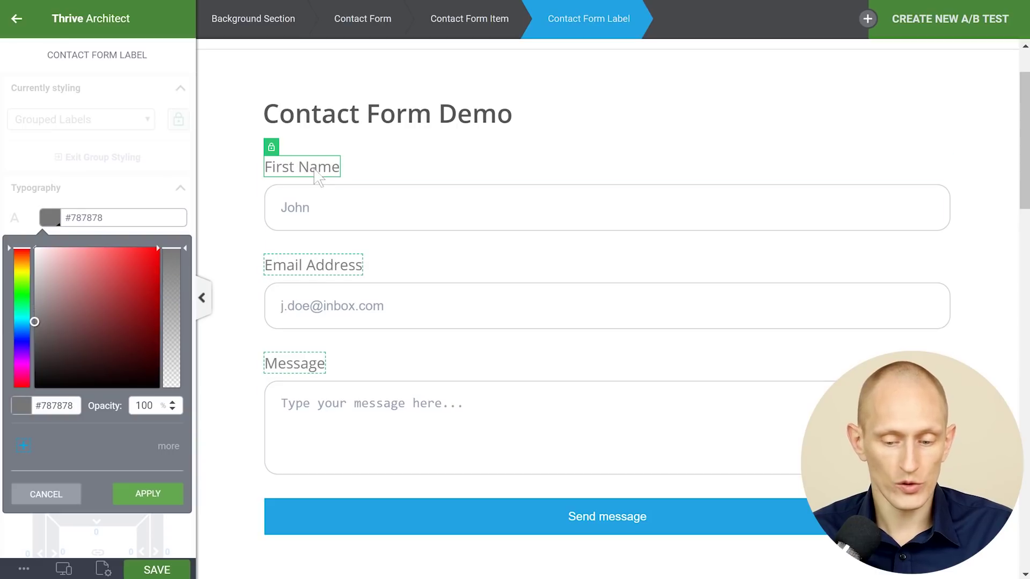
click(147, 499)
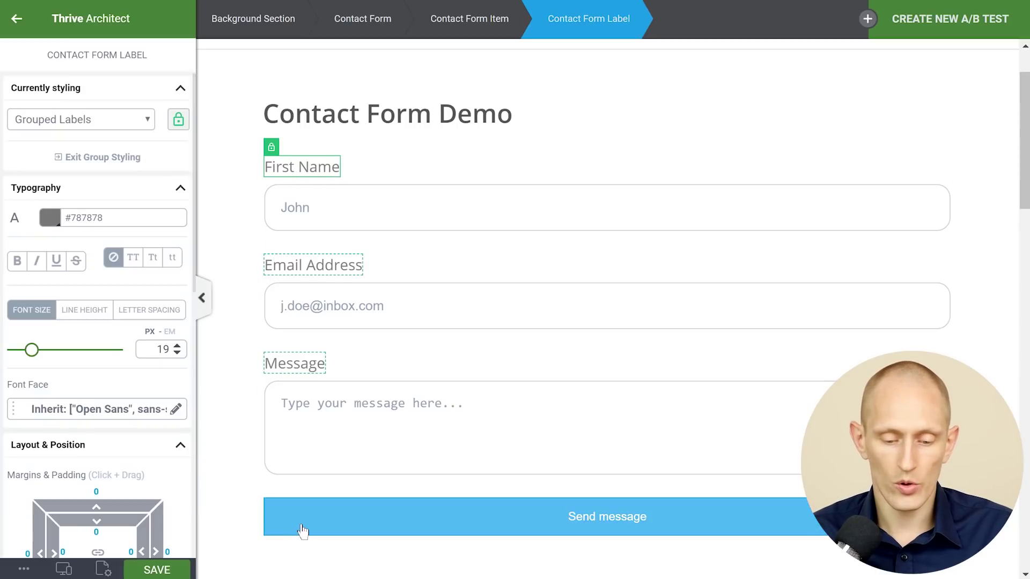
click(292, 515)
- Give the input fields a dark grey #4d4d4d background
scroll(466, 321, down, 3)
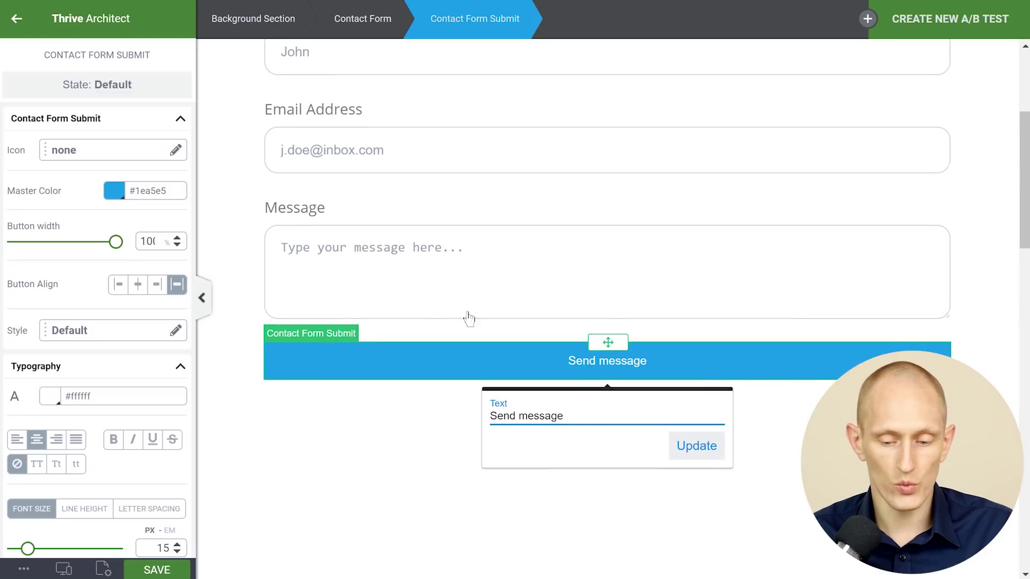
scroll(333, 240, up, 3)
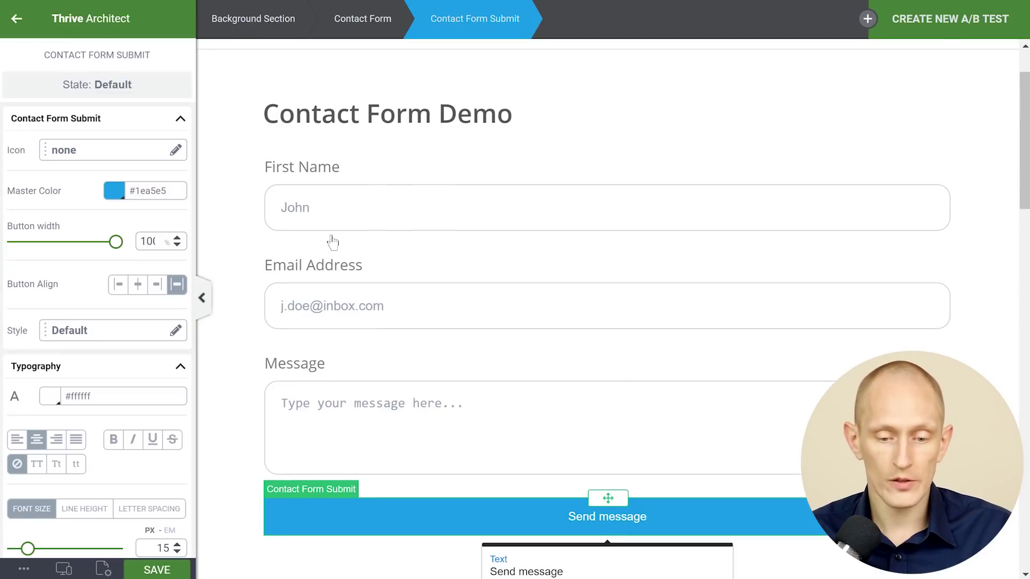
click(363, 224)
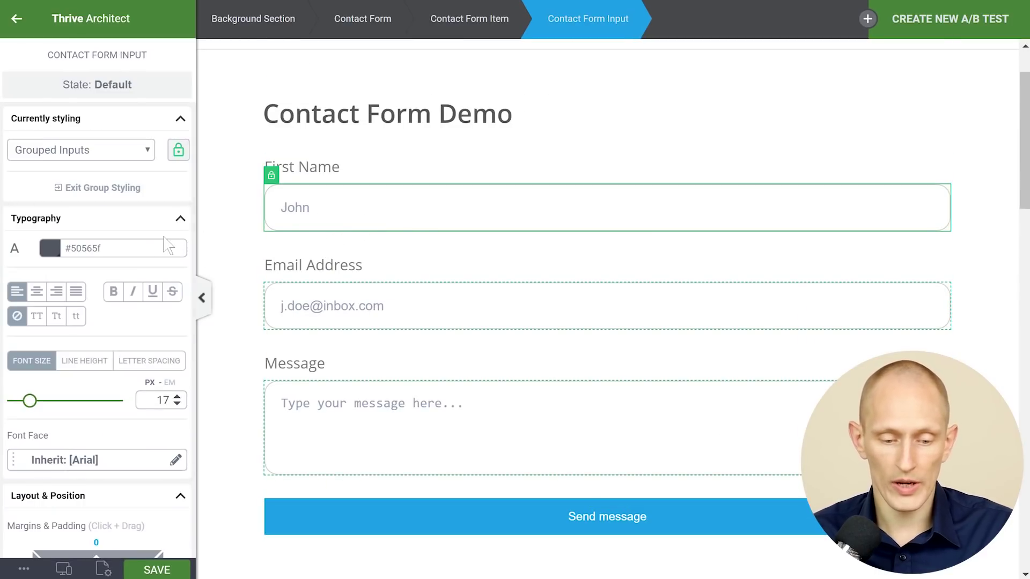
scroll(168, 244, down, 10)
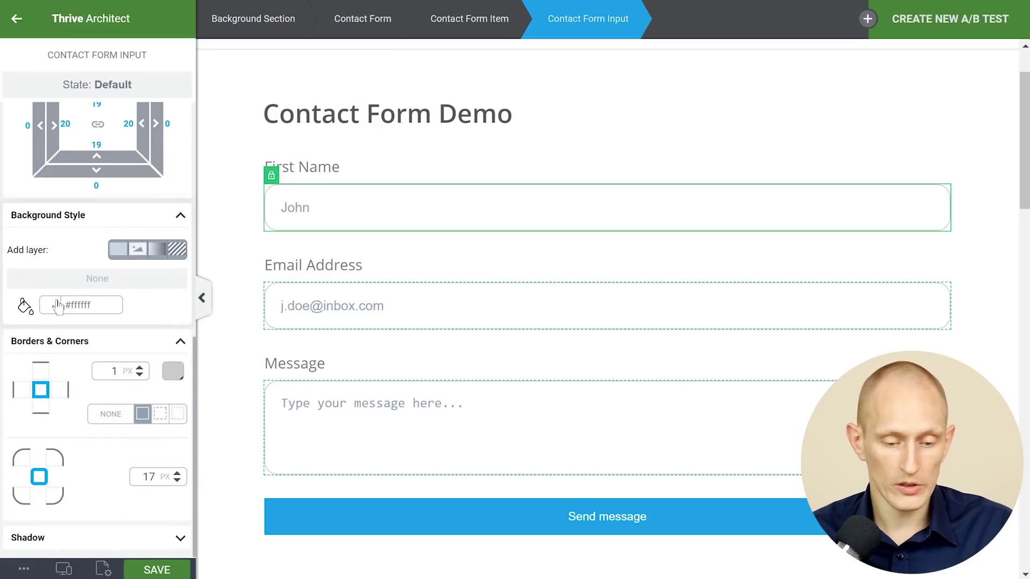
click(53, 304)
drag(57, 322, 1, 395)
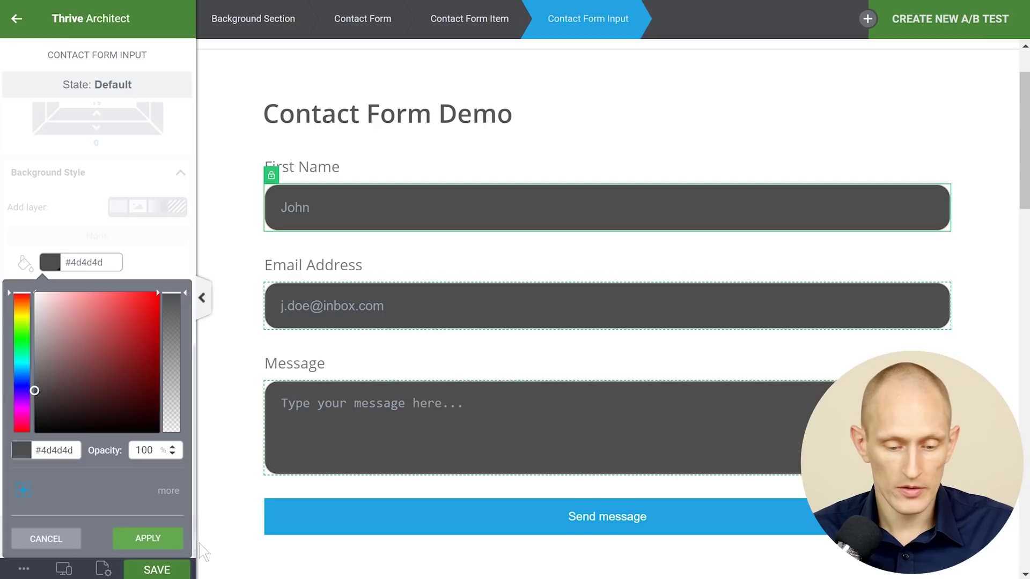
click(208, 485)
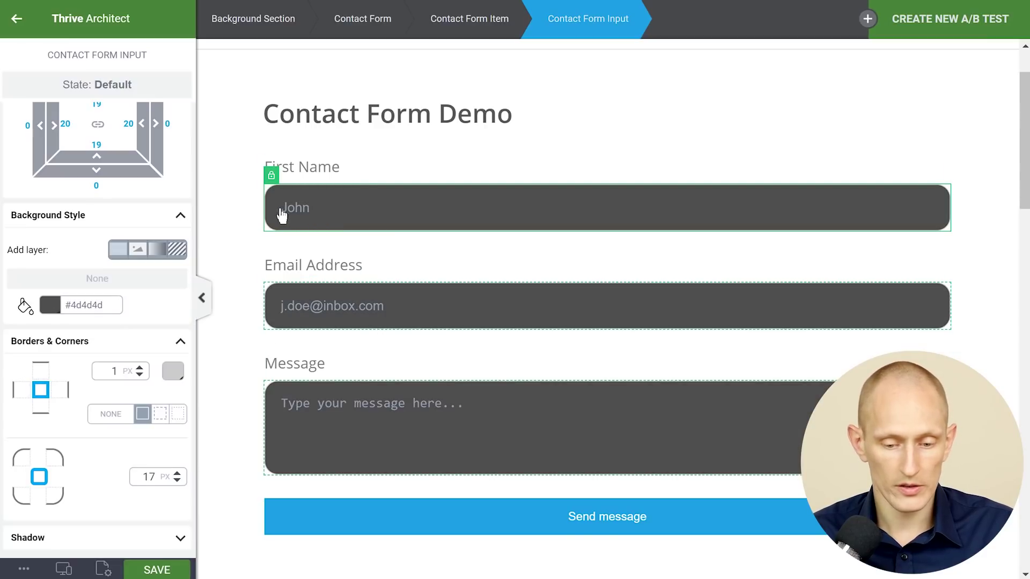
- Set the input fields' text colour to light grey #c9c9c9
scroll(64, 257, up, 8)
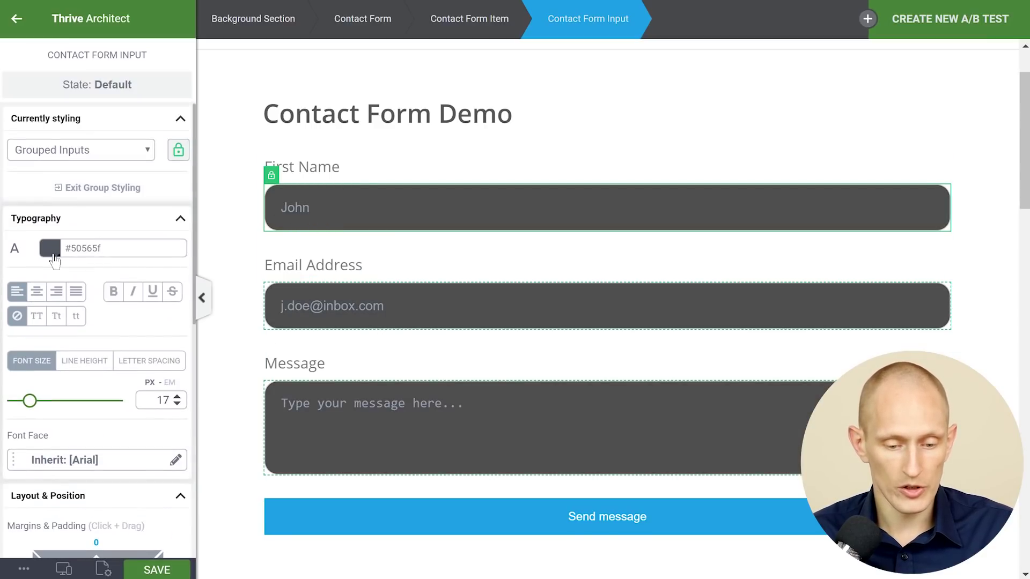
click(50, 255)
click(37, 284)
drag(36, 289, 34, 296)
click(148, 508)
scroll(390, 184, down, 3)
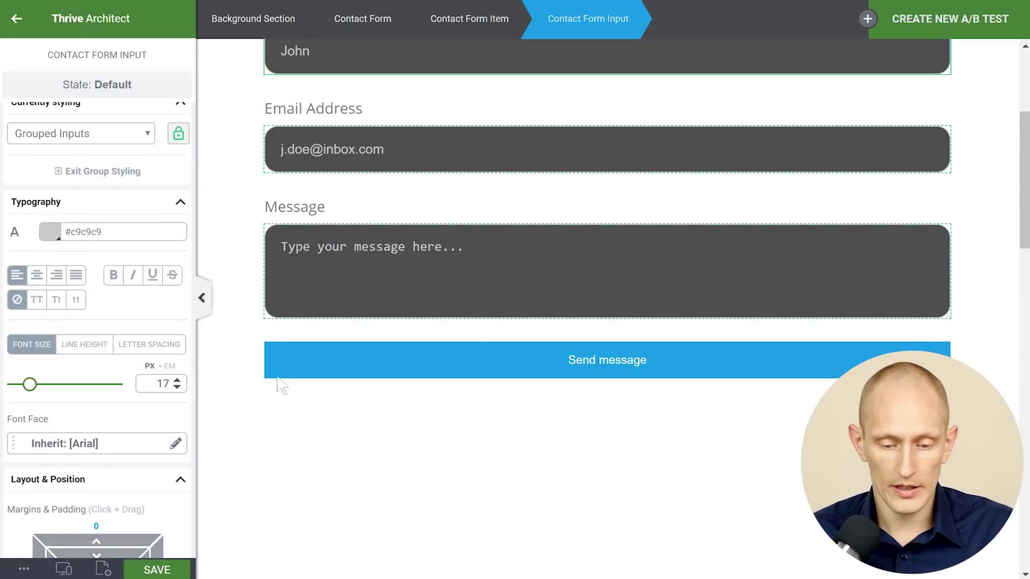
click(276, 370)
- Set the Send message button's master colour to white #ffffff
click(110, 191)
click(34, 221)
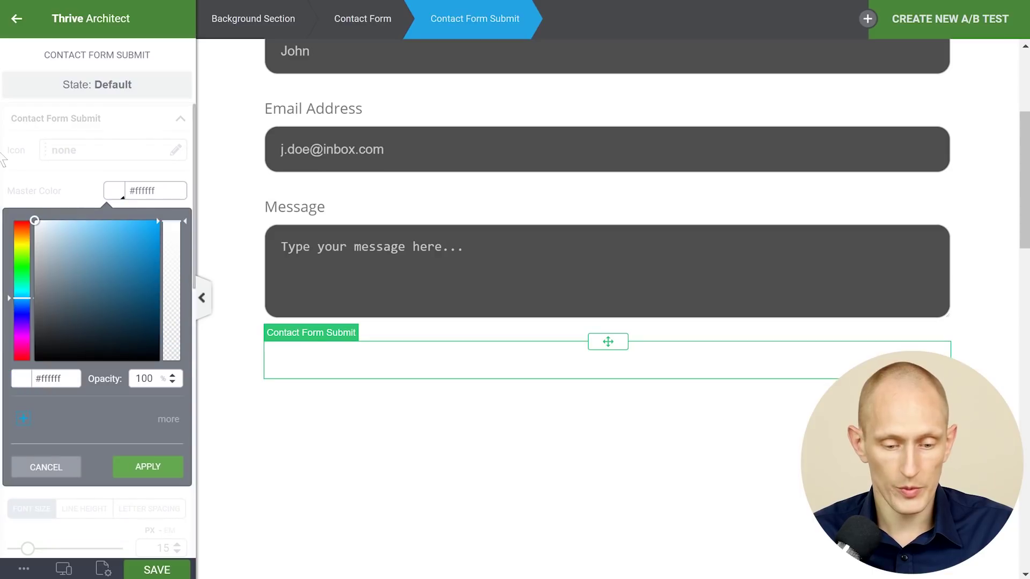
click(155, 469)
scroll(107, 327, down, 4)
scroll(105, 326, down, 3)
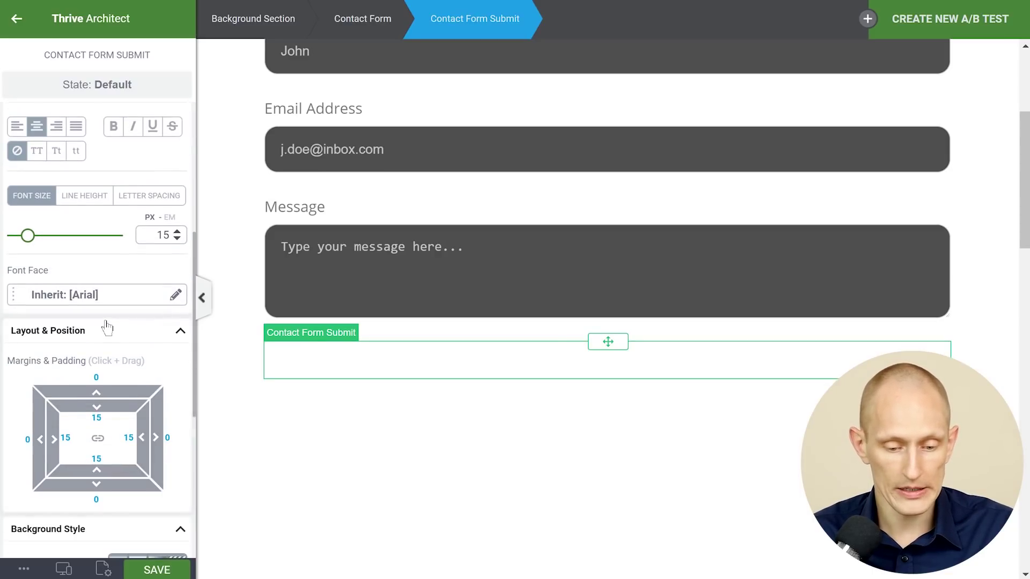
scroll(108, 354, down, 5)
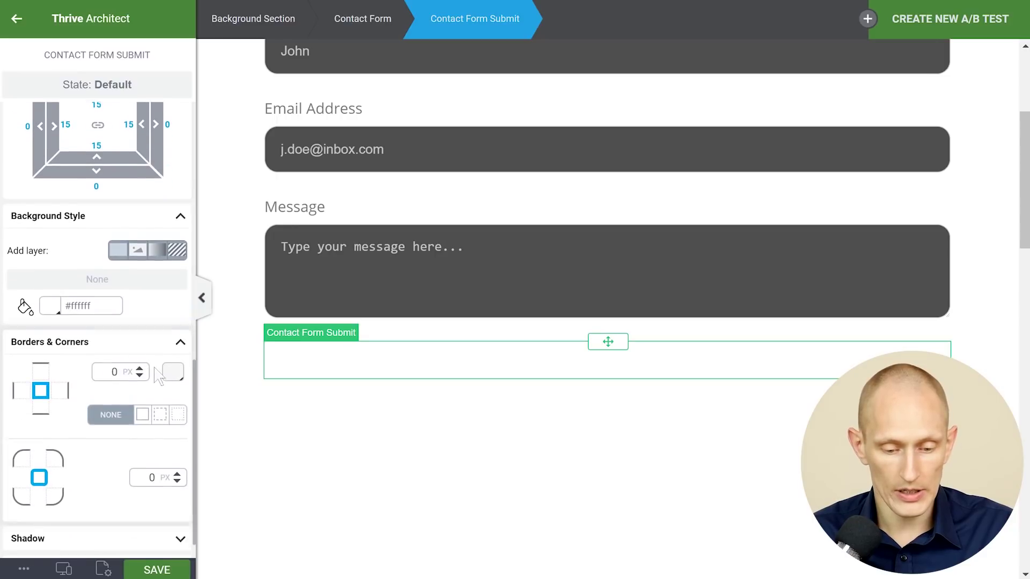
- Give the button a dark grey 5 px border with 10 px rounded corners
click(167, 345)
drag(66, 362, 35, 393)
click(150, 538)
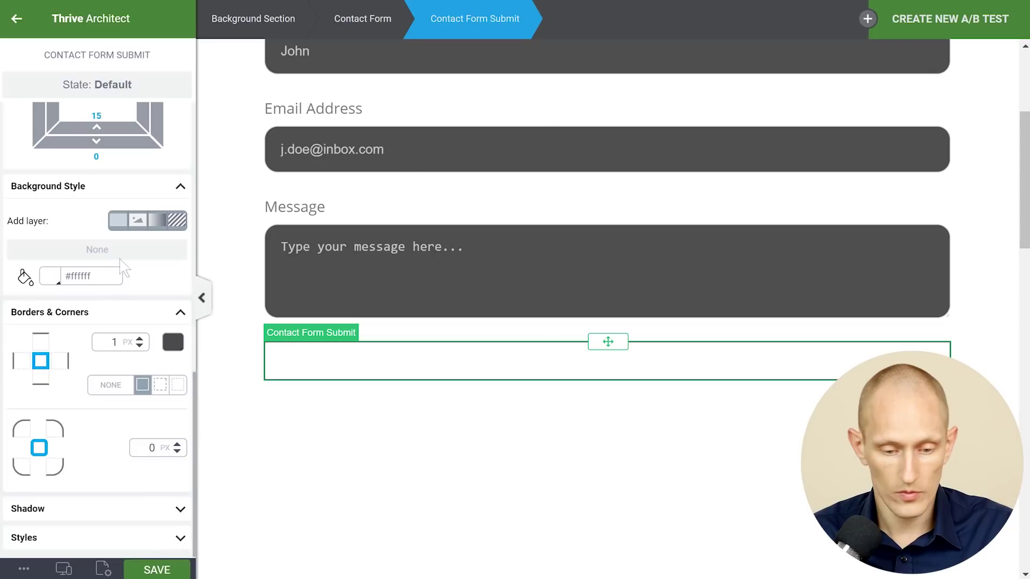
drag(179, 447, 177, 437)
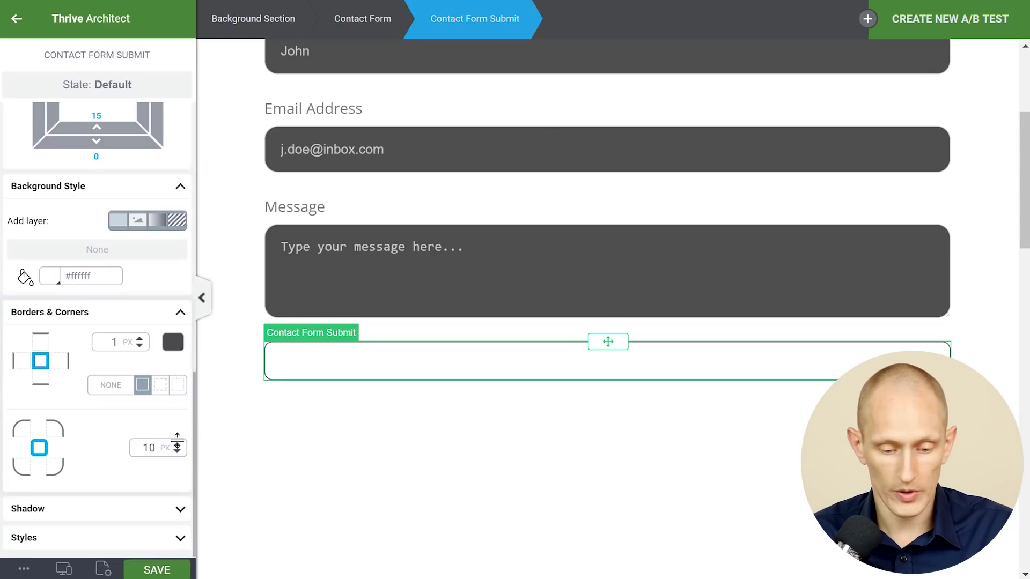
drag(140, 342, 137, 328)
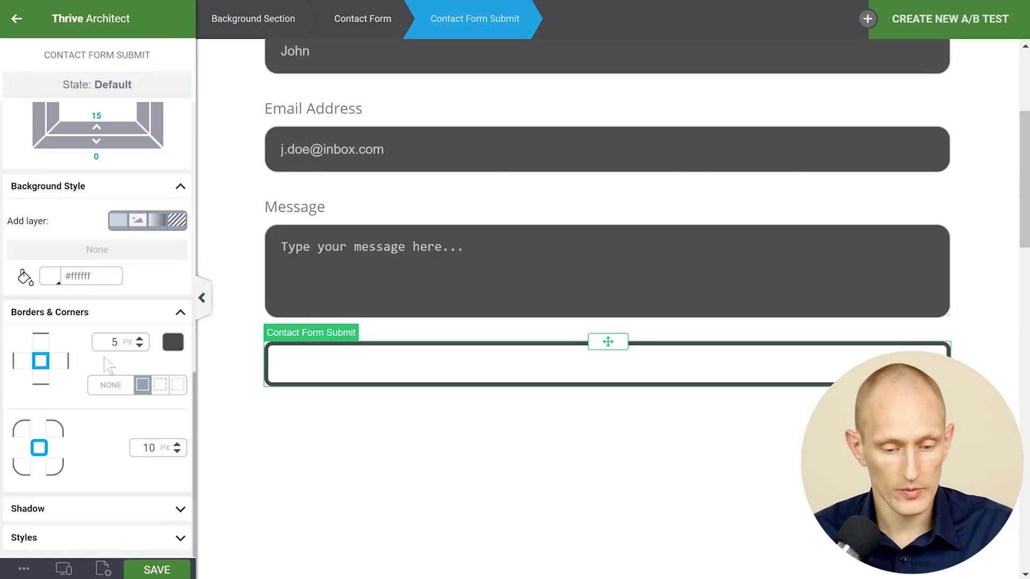
- Raise the button's top padding to 28
scroll(110, 349, up, 4)
drag(98, 298, 95, 348)
scroll(104, 263, up, 8)
scroll(68, 298, down, 3)
- Make the button text dark grey #4a4a4a at 34 px
click(57, 247)
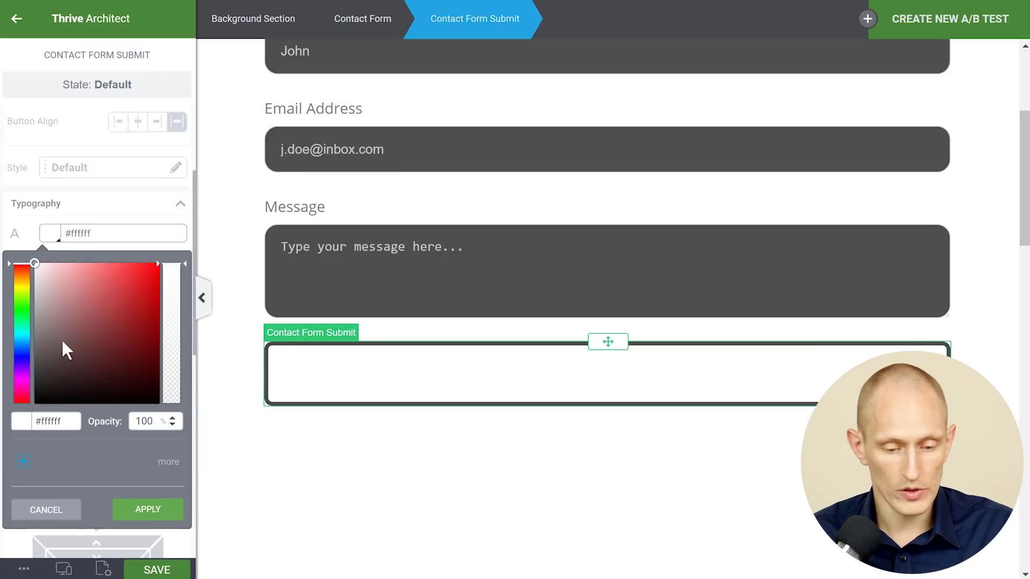
drag(64, 332, 34, 362)
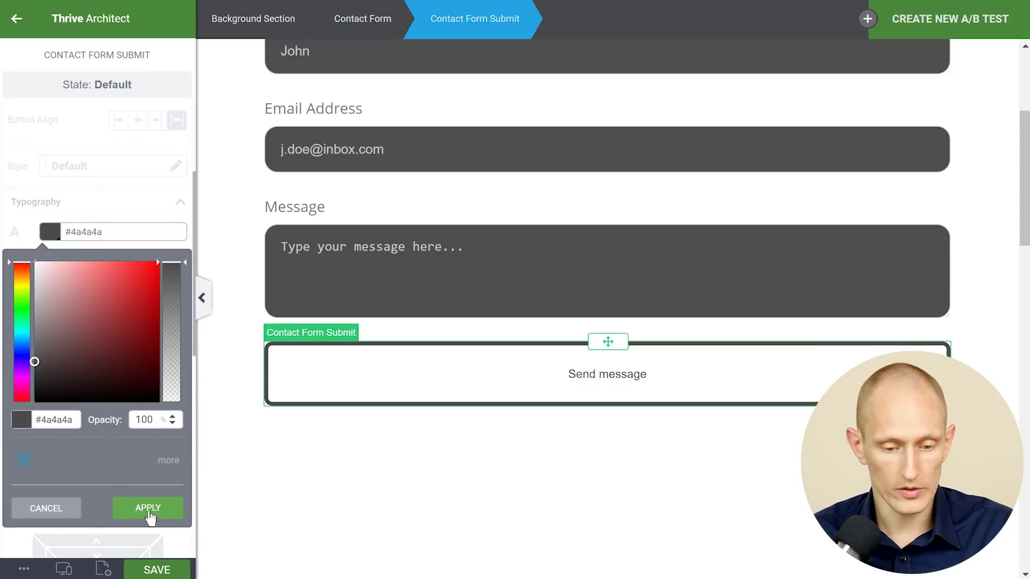
click(150, 507)
scroll(96, 322, up, 2)
drag(25, 462, 47, 462)
- In the button's Hover state, make the text white #ffffff
click(105, 97)
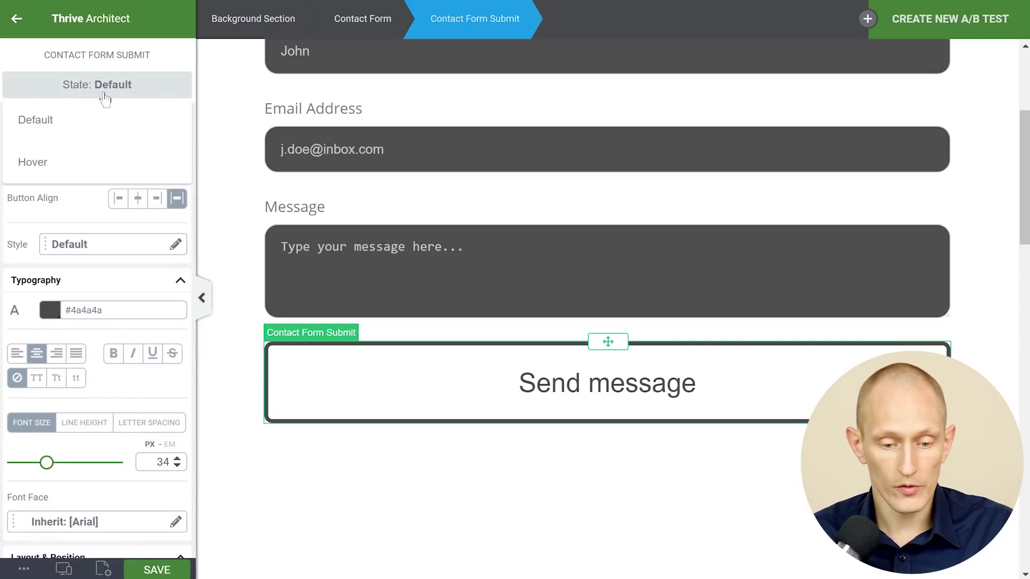
click(54, 162)
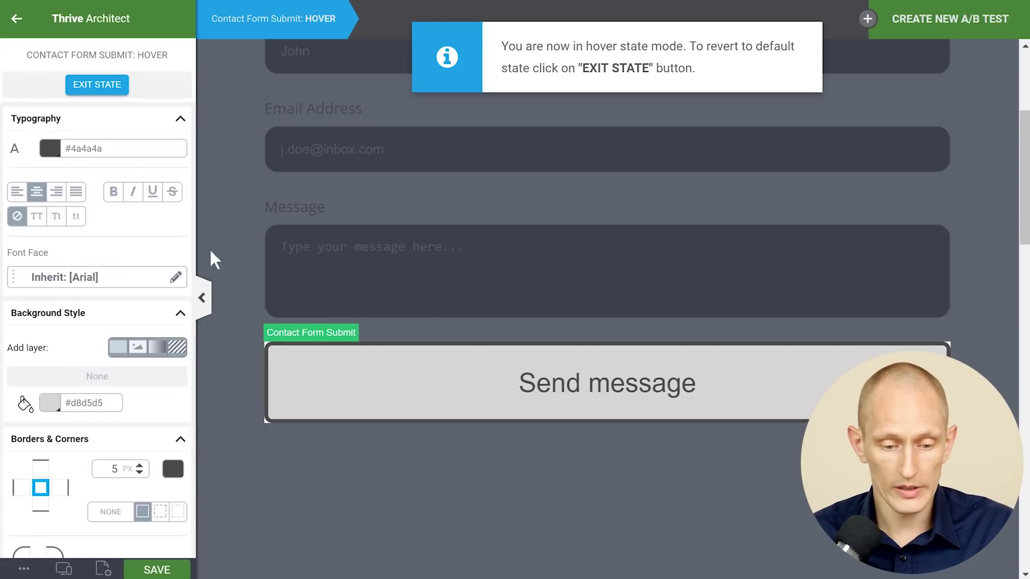
click(50, 149)
click(50, 148)
click(50, 148)
click(60, 206)
click(36, 180)
click(142, 429)
- Give the hover state a dark grey #4f4f4f background, then exit the state
scroll(66, 311, down, 2)
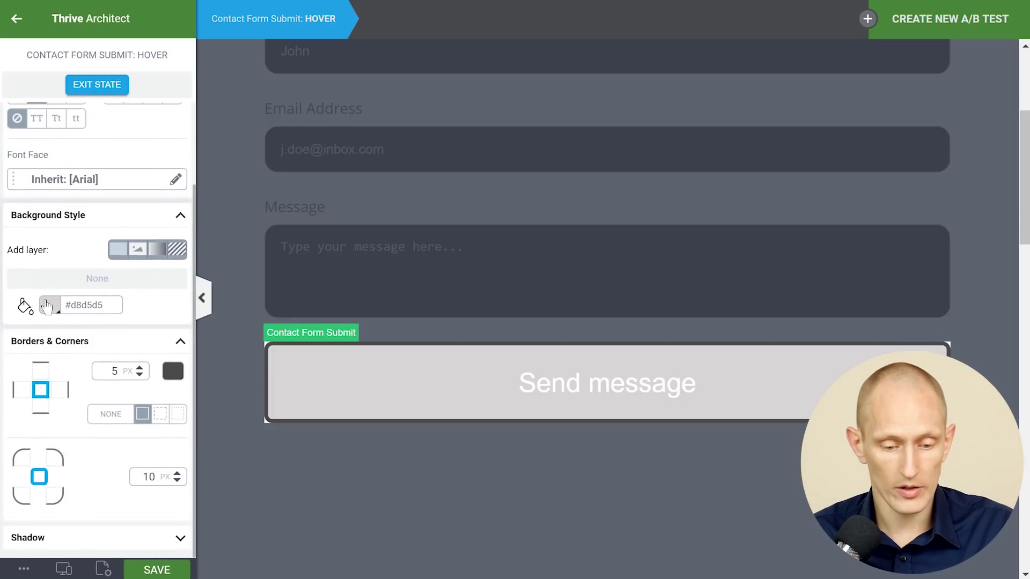
click(65, 309)
drag(62, 344, 5, 395)
click(140, 536)
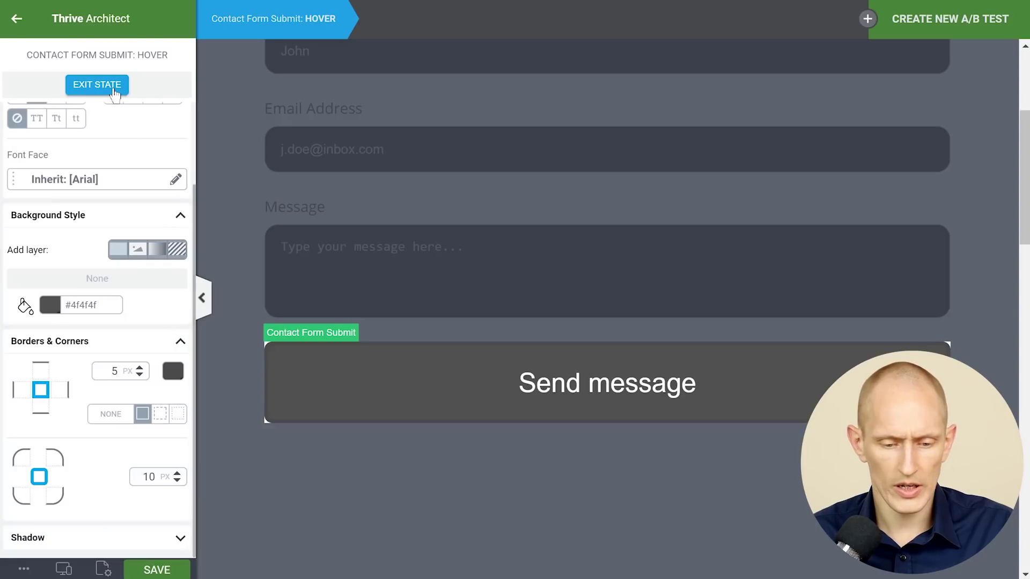
click(450, 361)
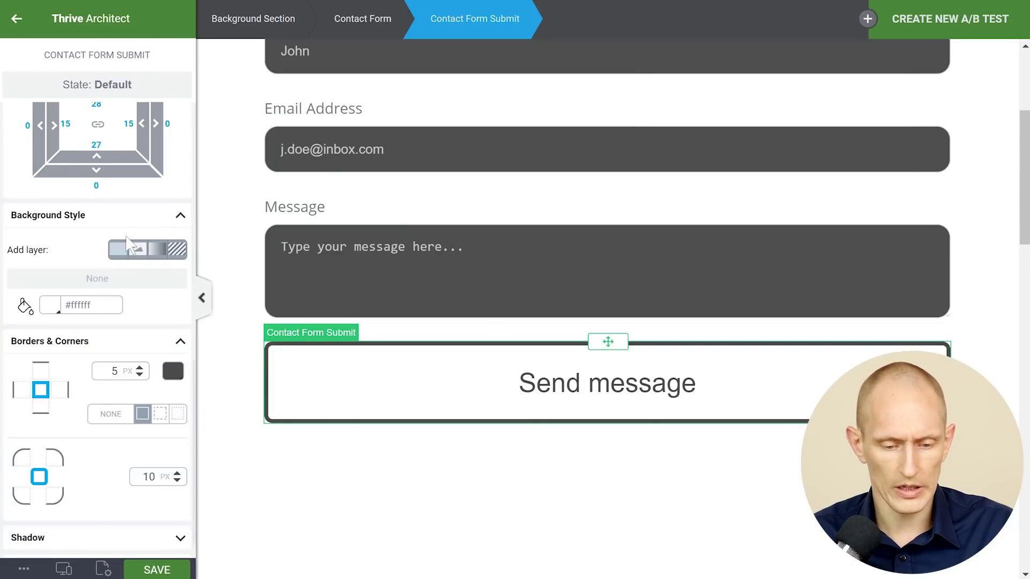
- Finish the Send message button edits and deselect it by clicking empty canvas
scroll(126, 249, up, 6)
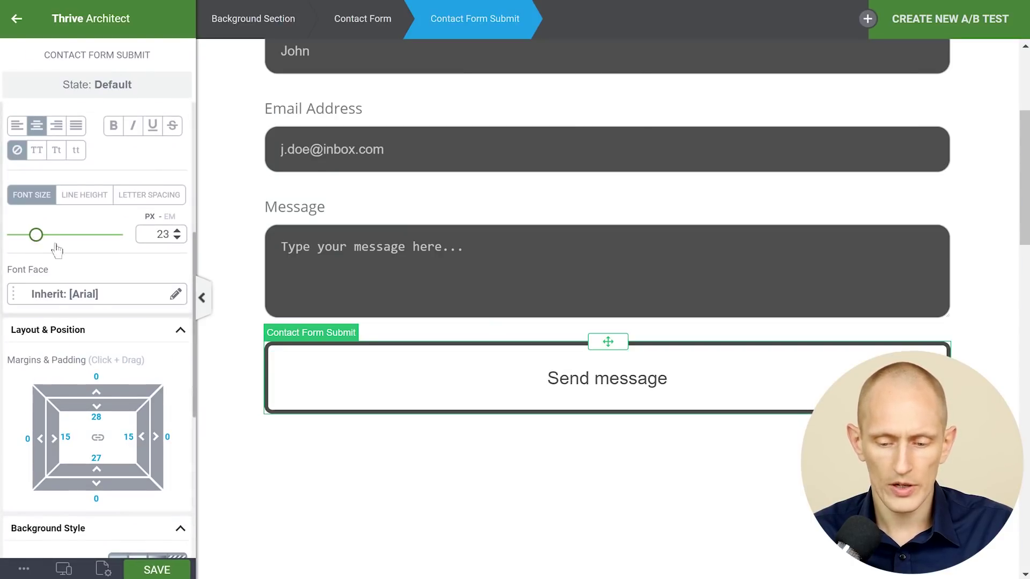
scroll(614, 345, up, 3)
click(1012, 215)
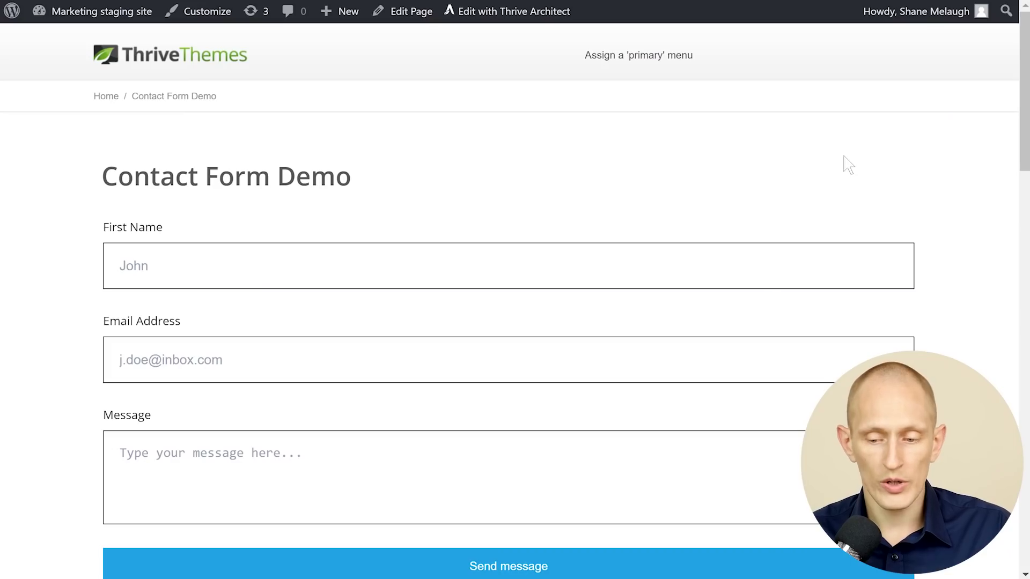
- Test the live form's First Name and Email fields with a sample first name, then reopen Thrive Architect
scroll(844, 164, down, 2)
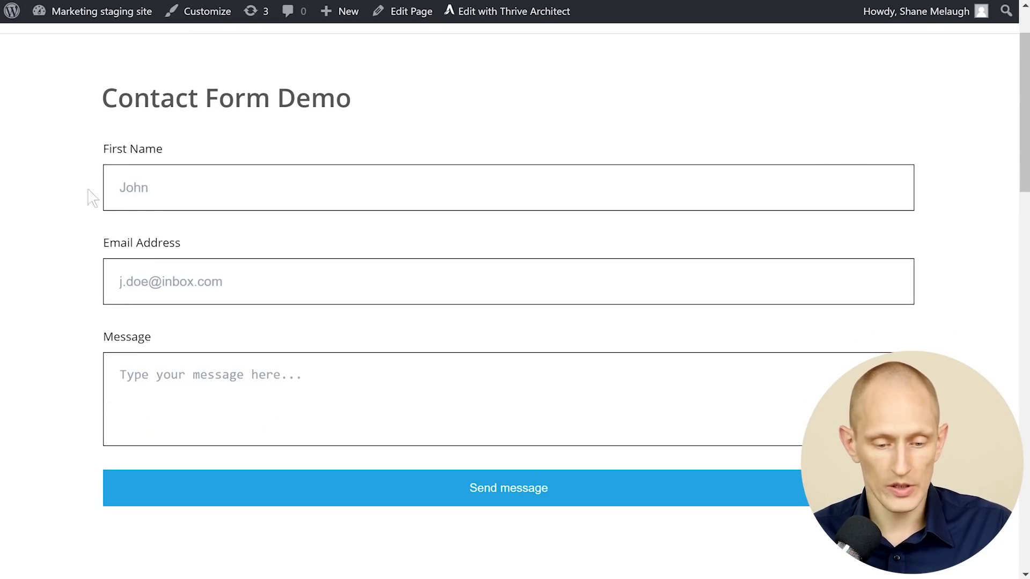
click(152, 192)
click(145, 276)
click(164, 184)
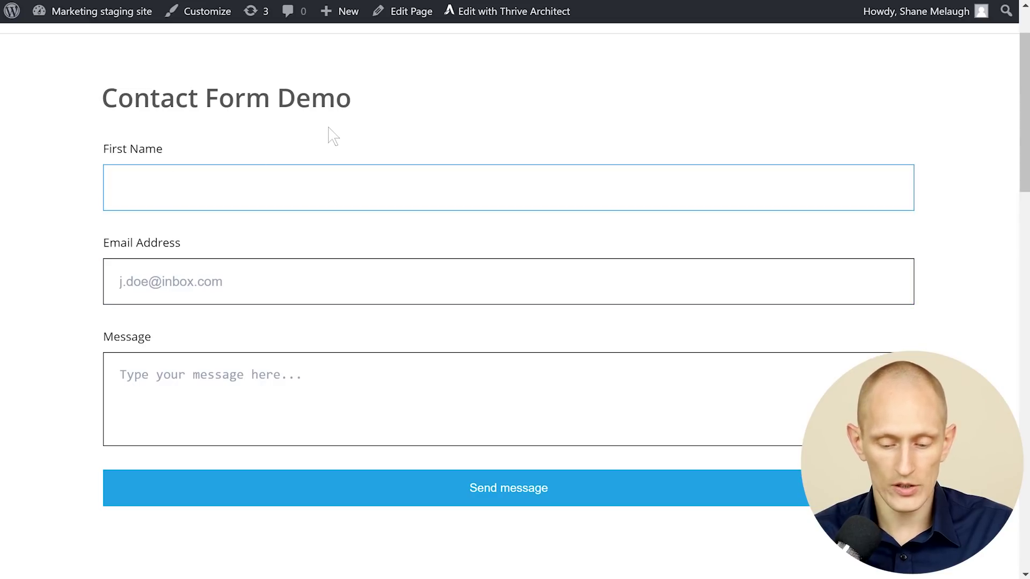
text(Shane)
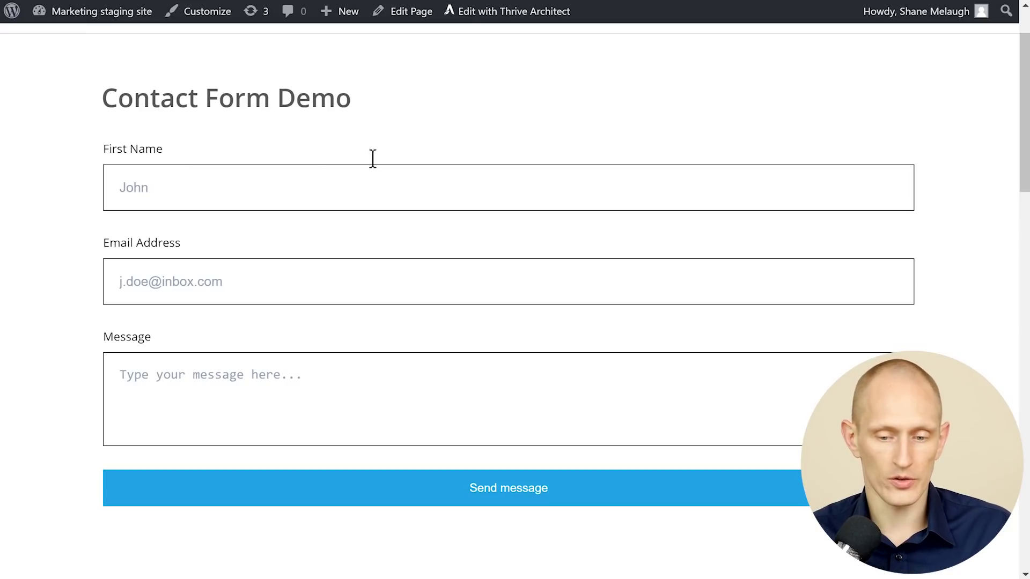
click(509, 11)
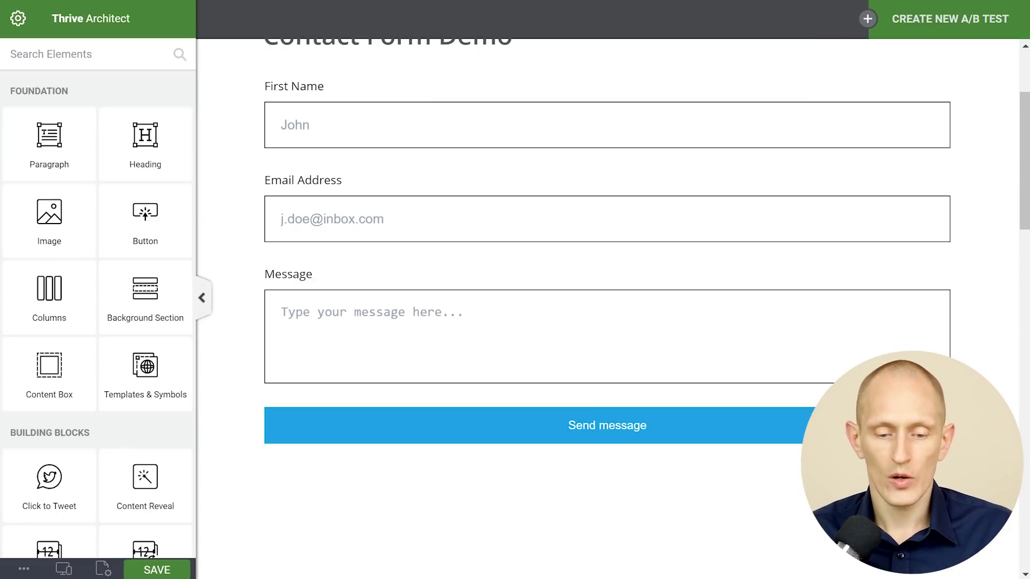
click(319, 168)
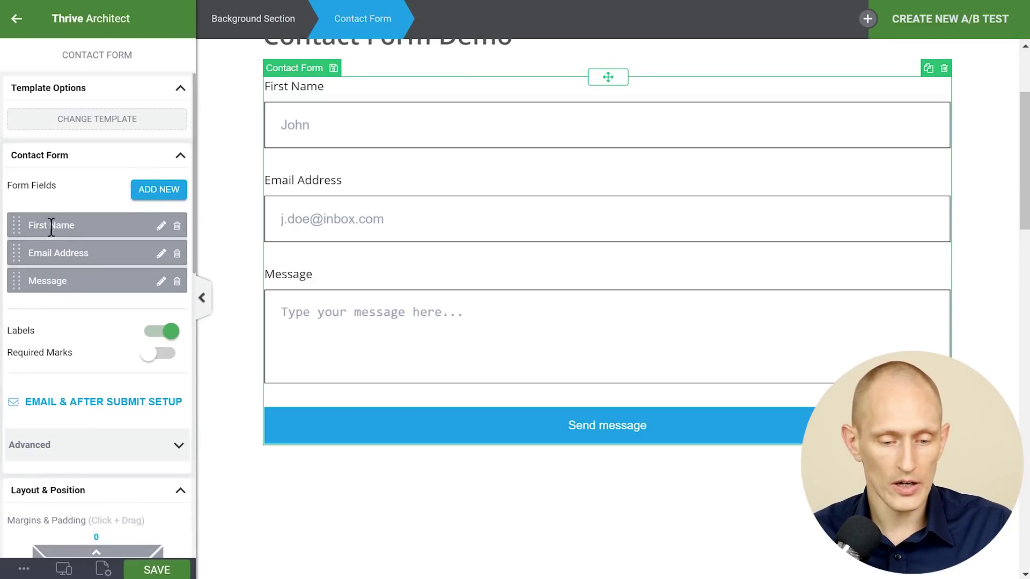
click(161, 226)
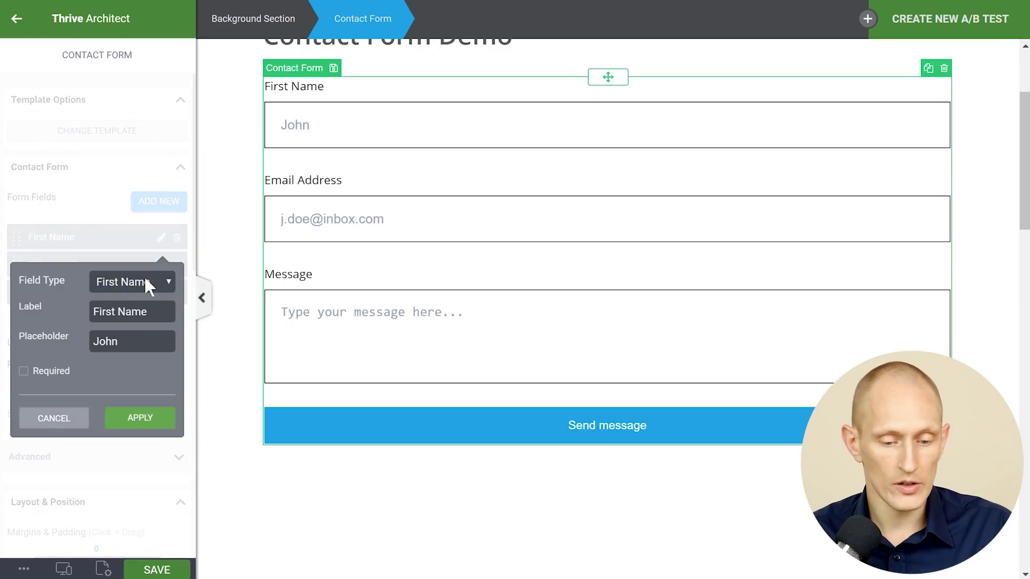
click(158, 281)
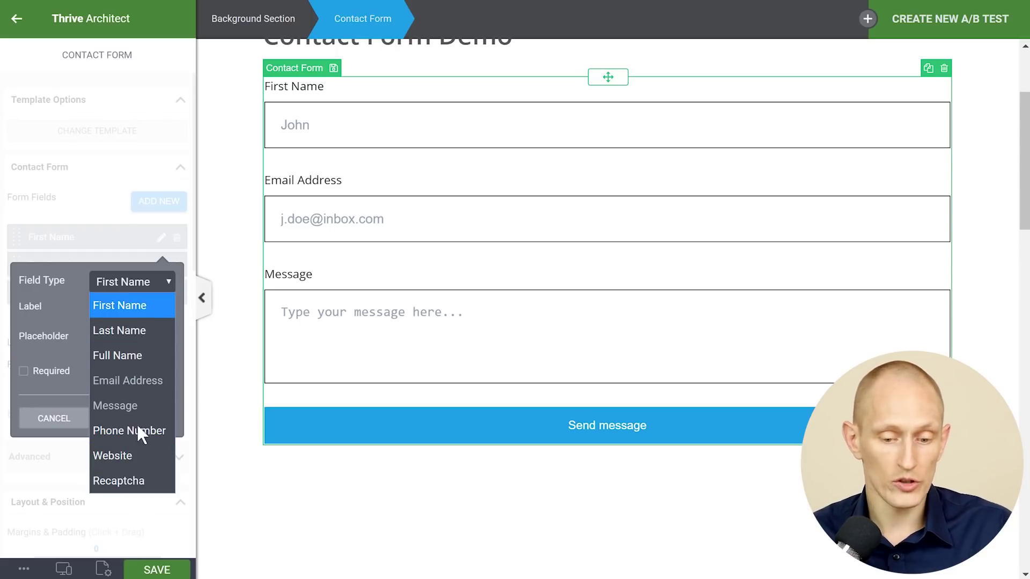
click(141, 357)
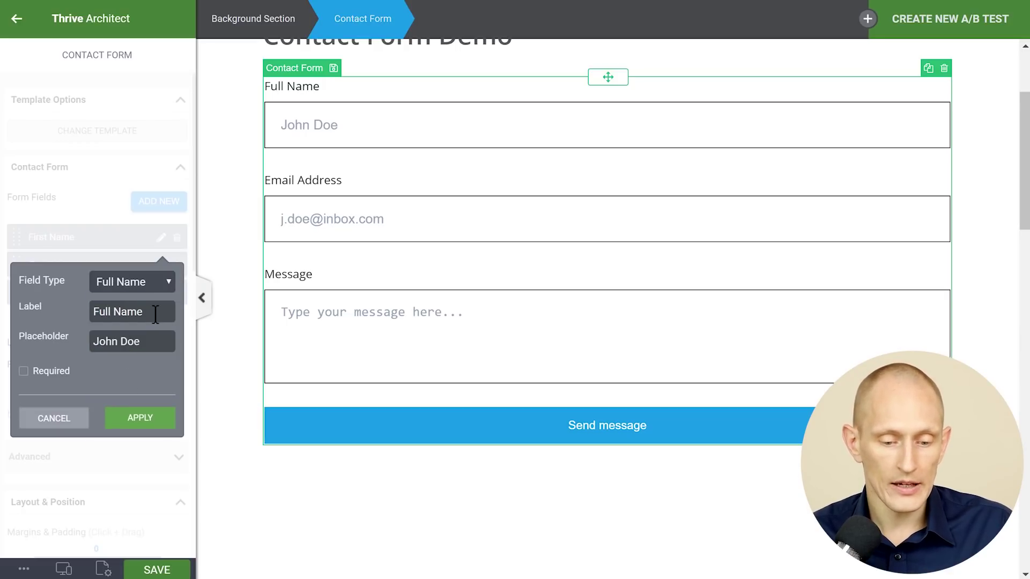
drag(156, 314, 51, 304)
text(Label)
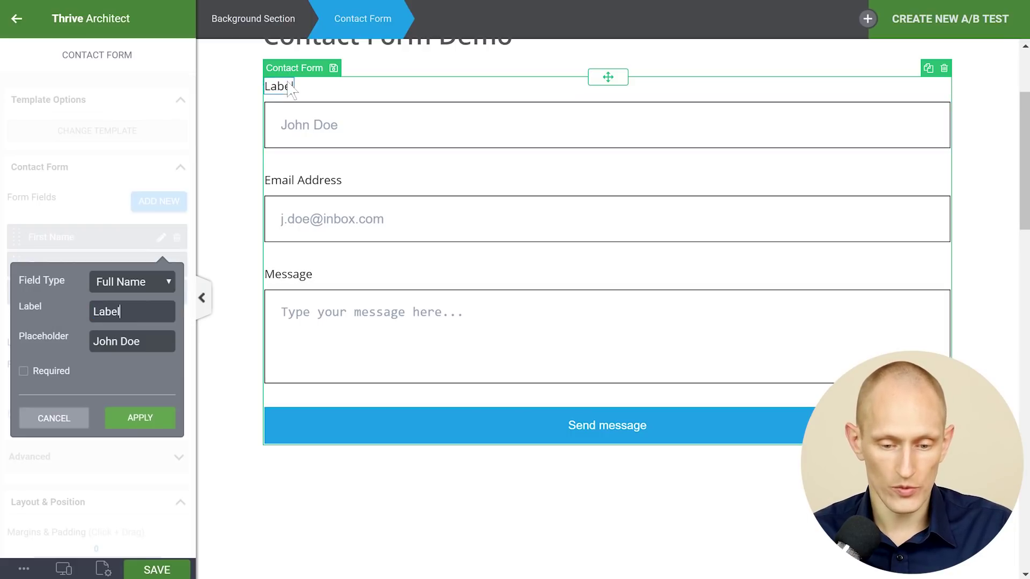
key(Tab)
key(ctrl+a)
text(Placeholder)
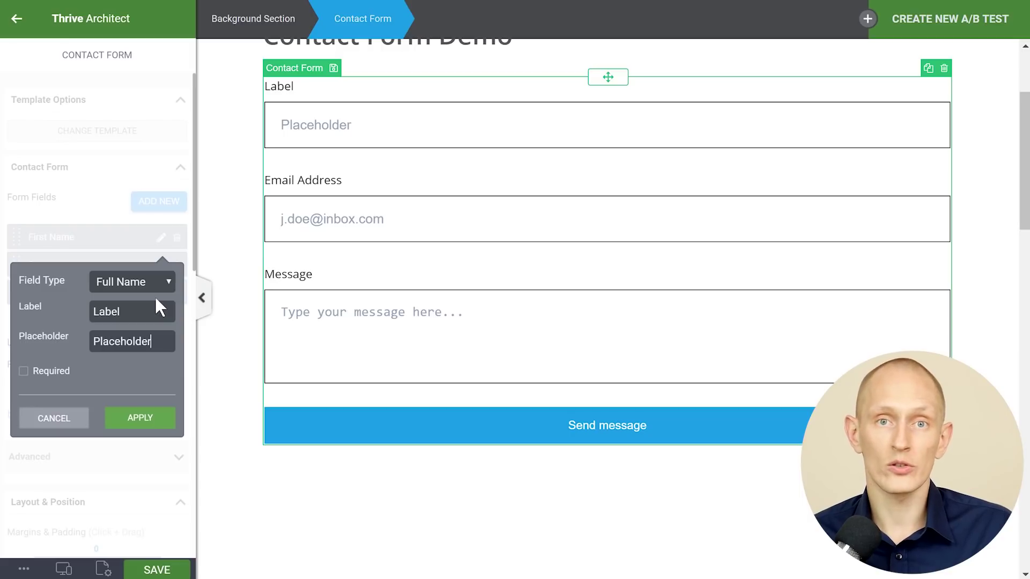
key(Escape)
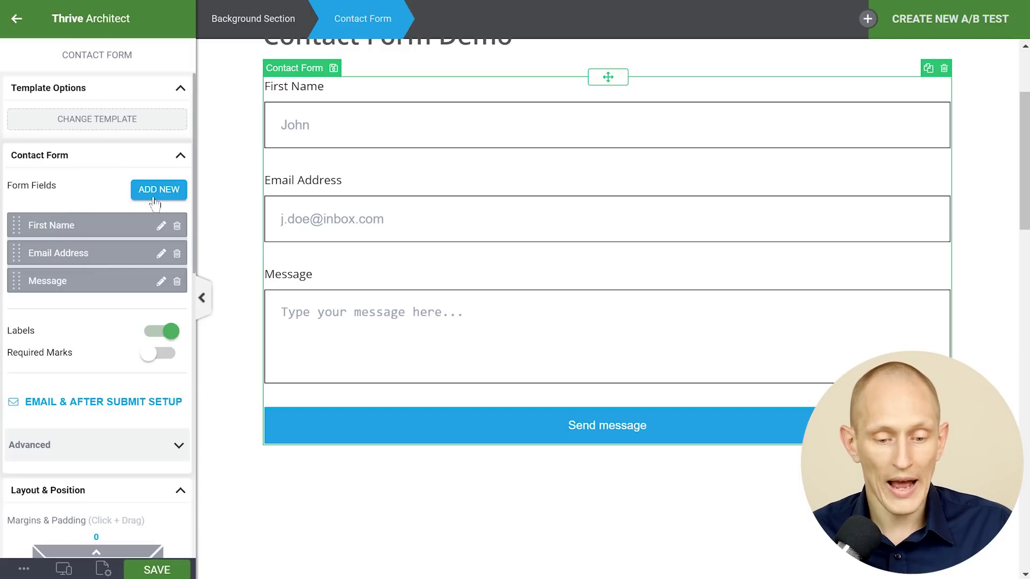
- Add a Phone Number field (placeholder '+1 555 2368') below the Message box
click(154, 202)
click(140, 241)
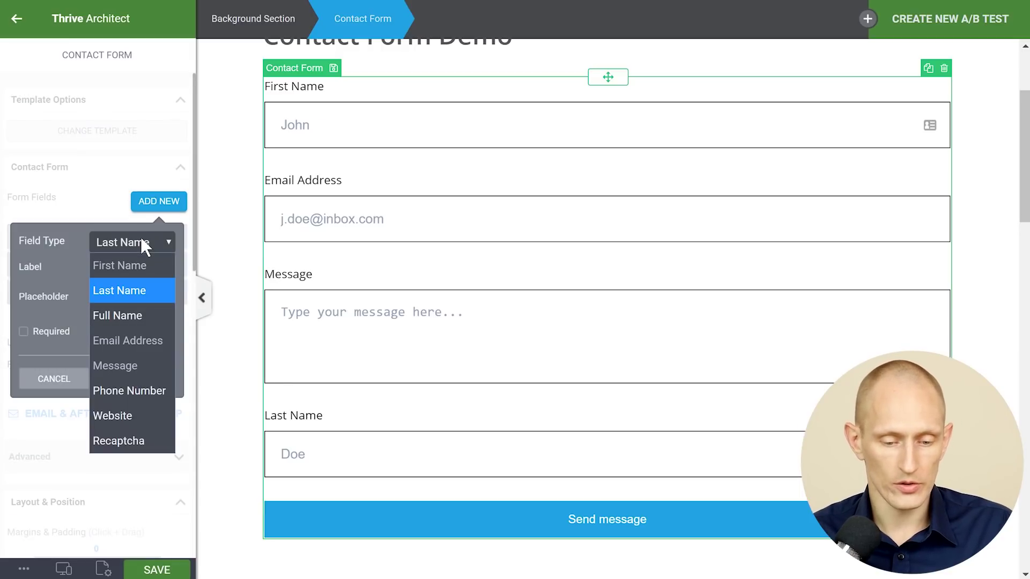
click(135, 390)
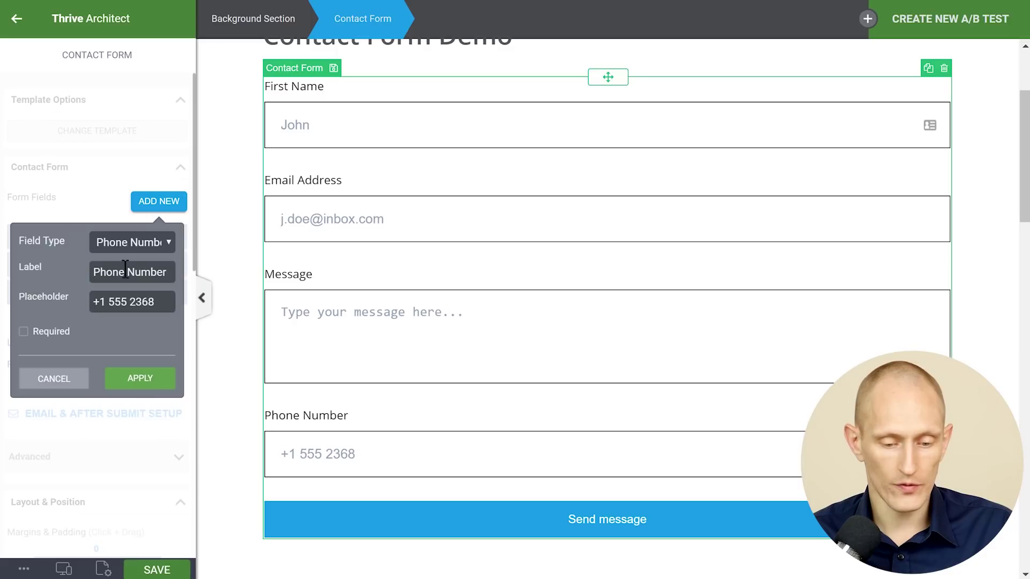
click(141, 382)
scroll(387, 279, down, 3)
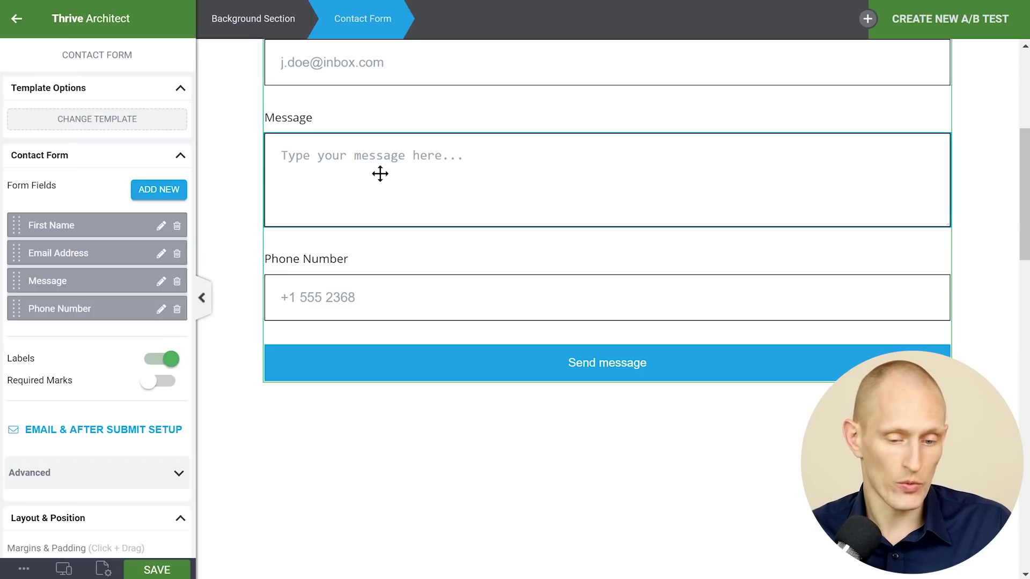
- Move Phone Number above Message, make it required, and turn on Required Marks
drag(17, 304, 15, 279)
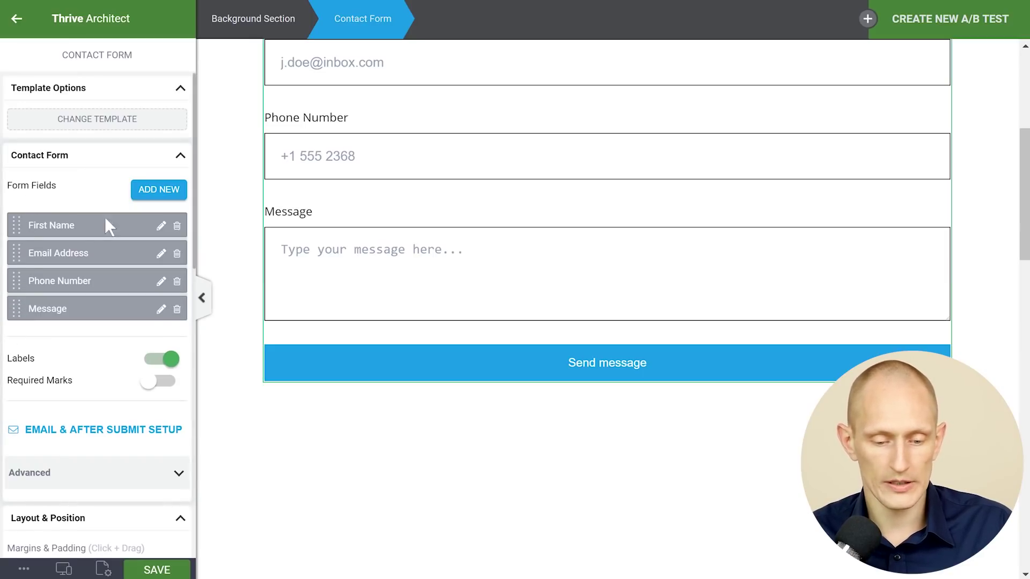
scroll(581, 163, up, 3)
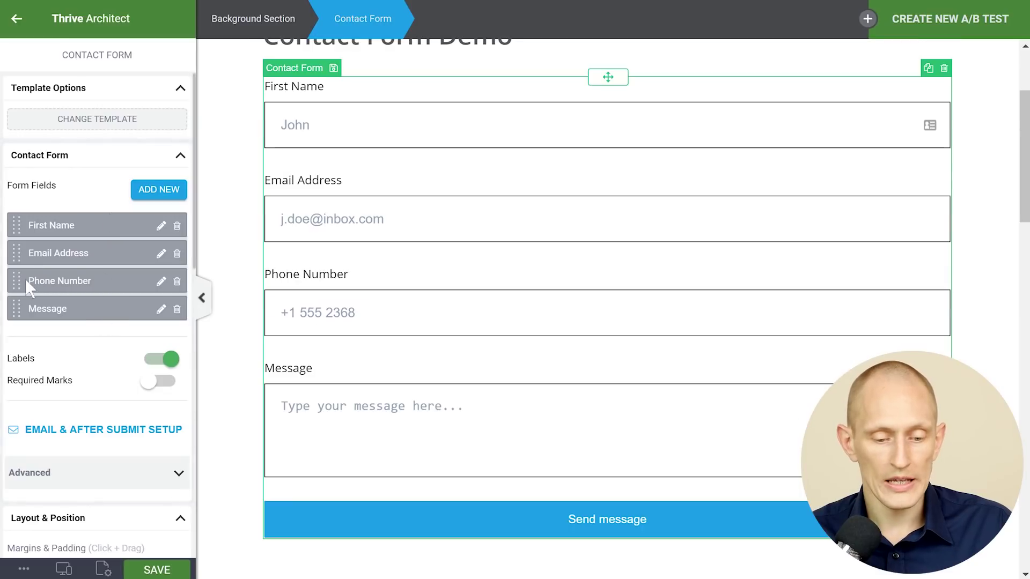
click(161, 282)
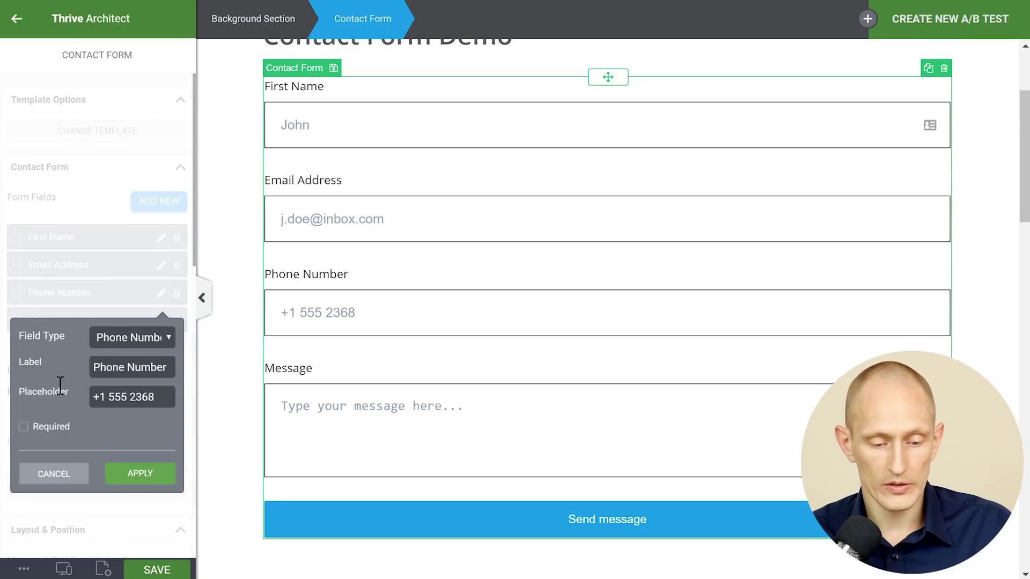
scroll(61, 385, down, 2)
click(24, 347)
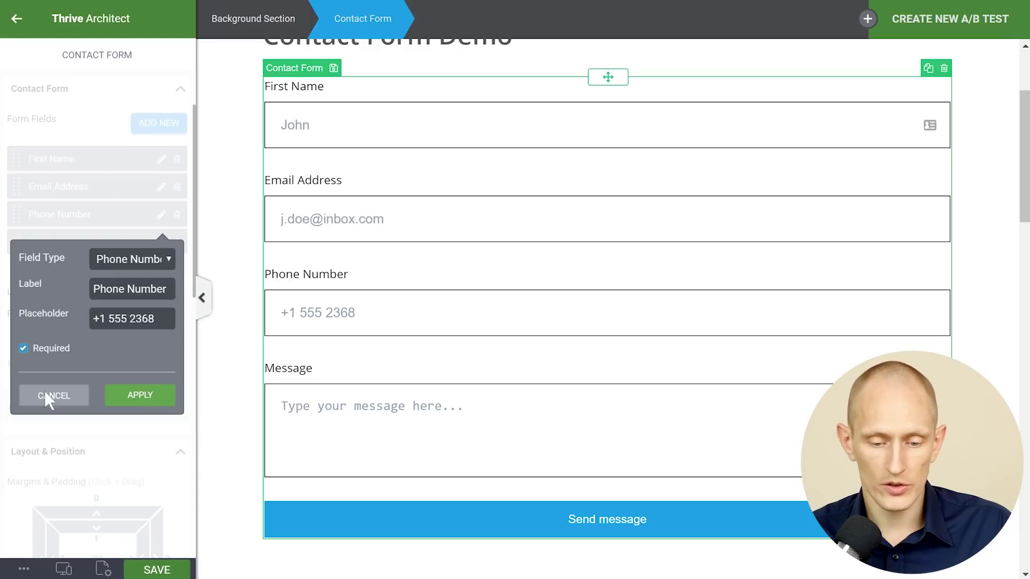
click(163, 396)
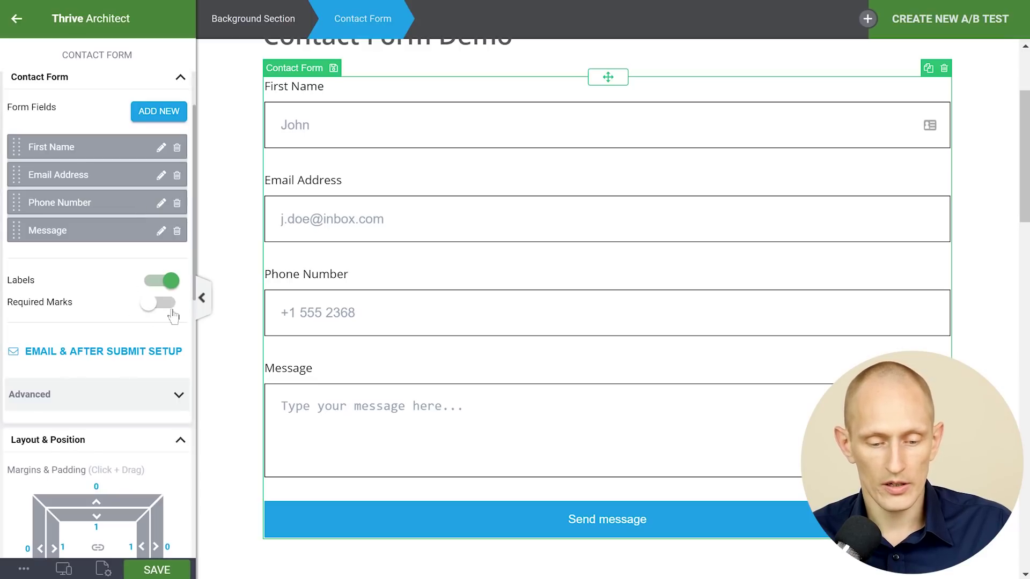
click(171, 314)
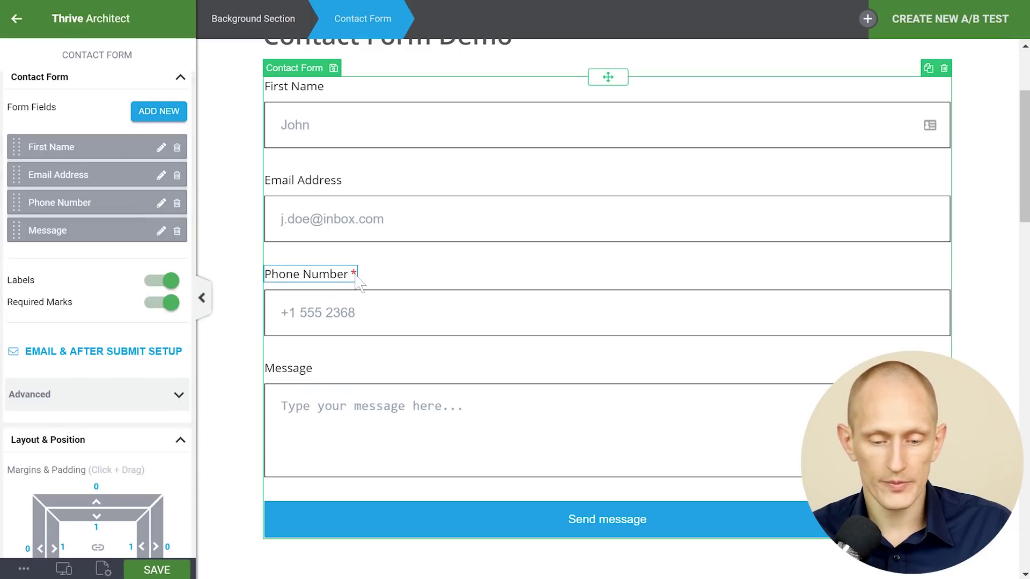
scroll(338, 335, up, 2)
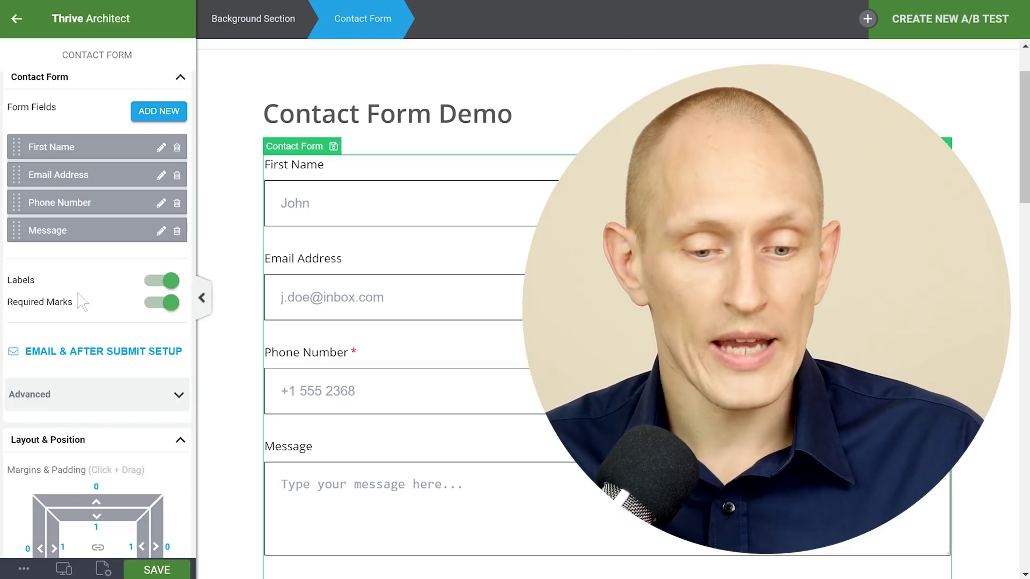
click(164, 110)
- Discard a new field without adding it and bring up Email & After Submit Setup
click(156, 161)
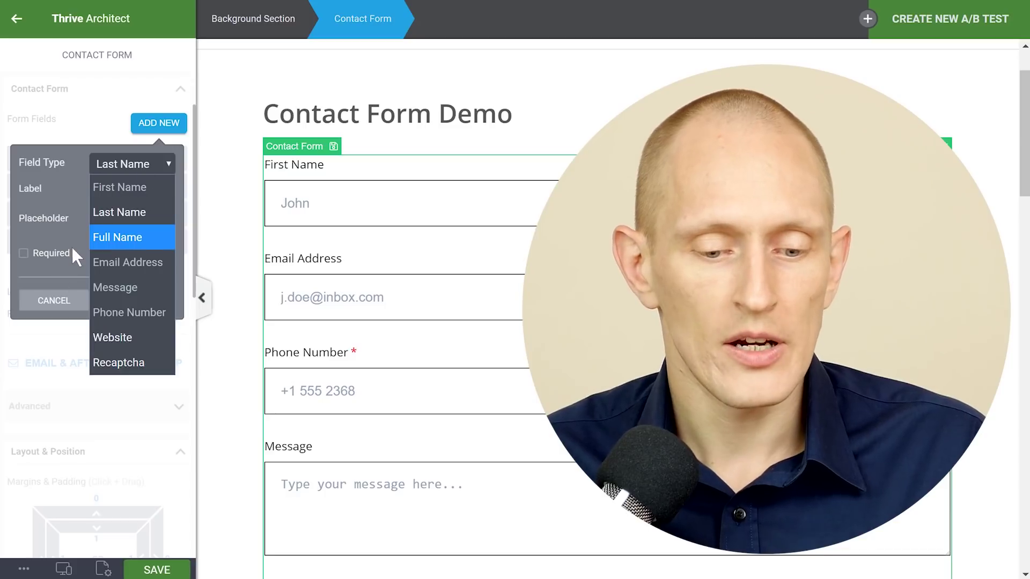
click(66, 275)
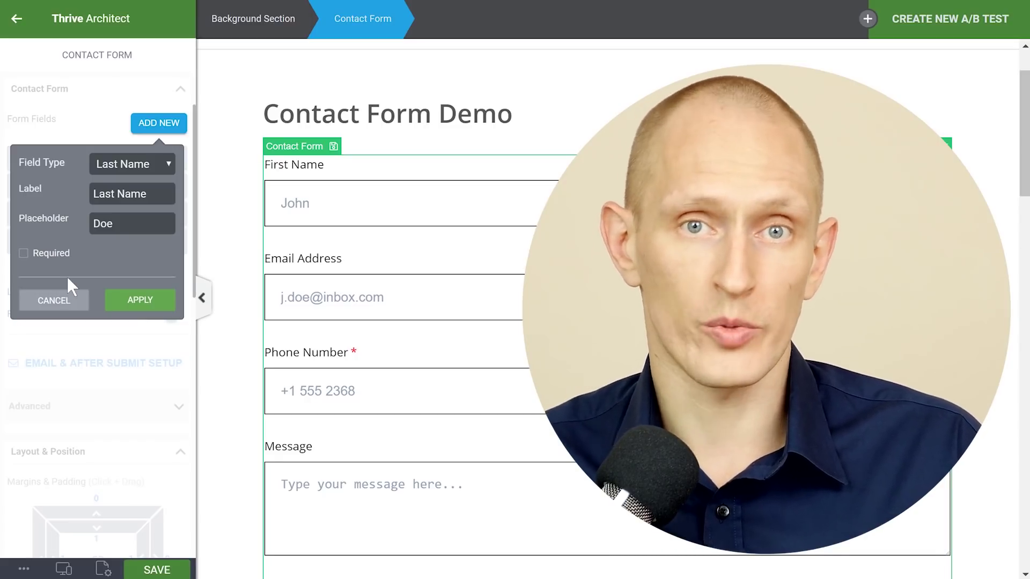
click(65, 298)
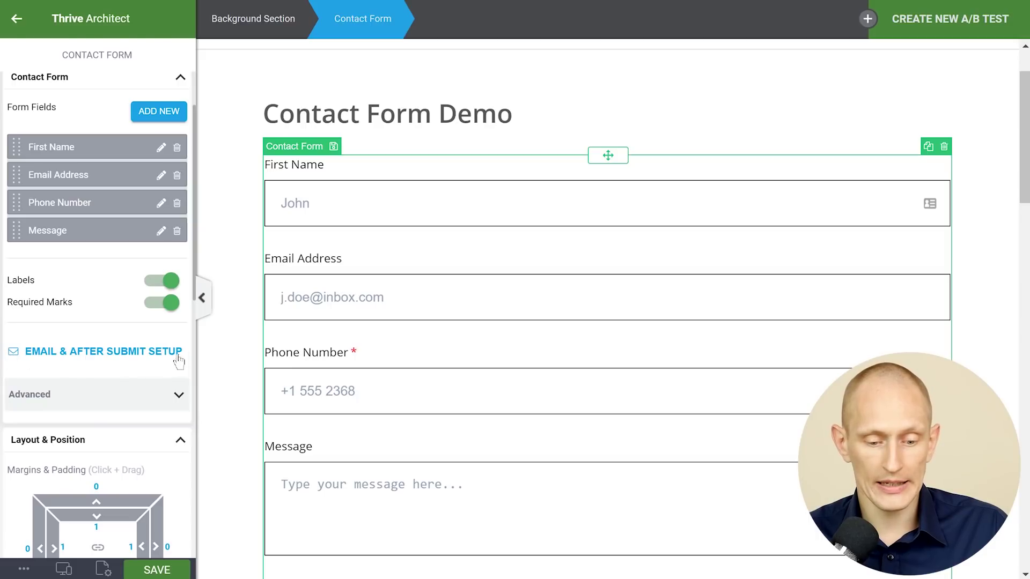
click(75, 356)
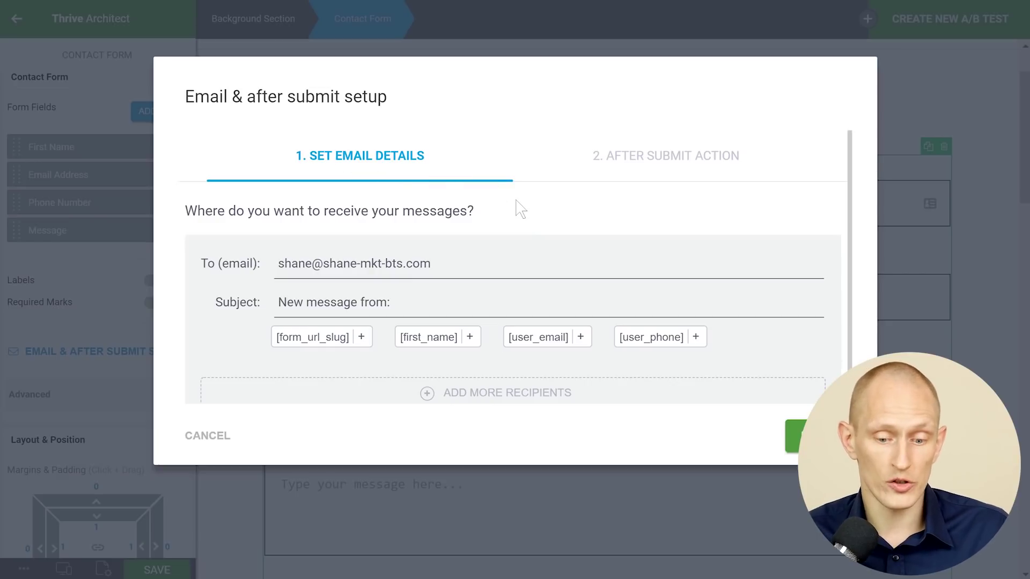
- Append [first_name] and [user_email] to the 'New message from:' subject line
click(441, 263)
triple_click(304, 258)
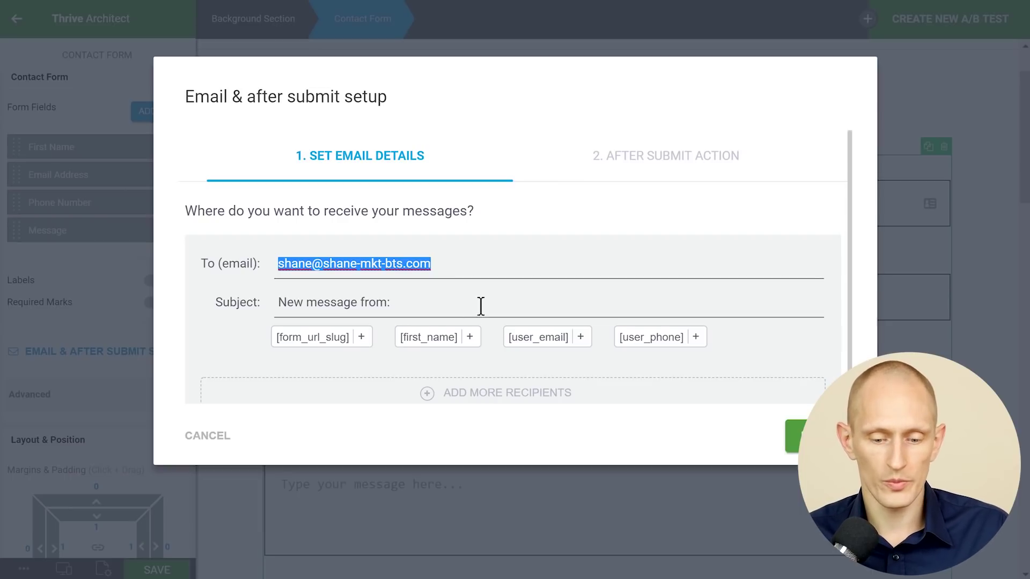
scroll(483, 301, down, 1)
click(427, 270)
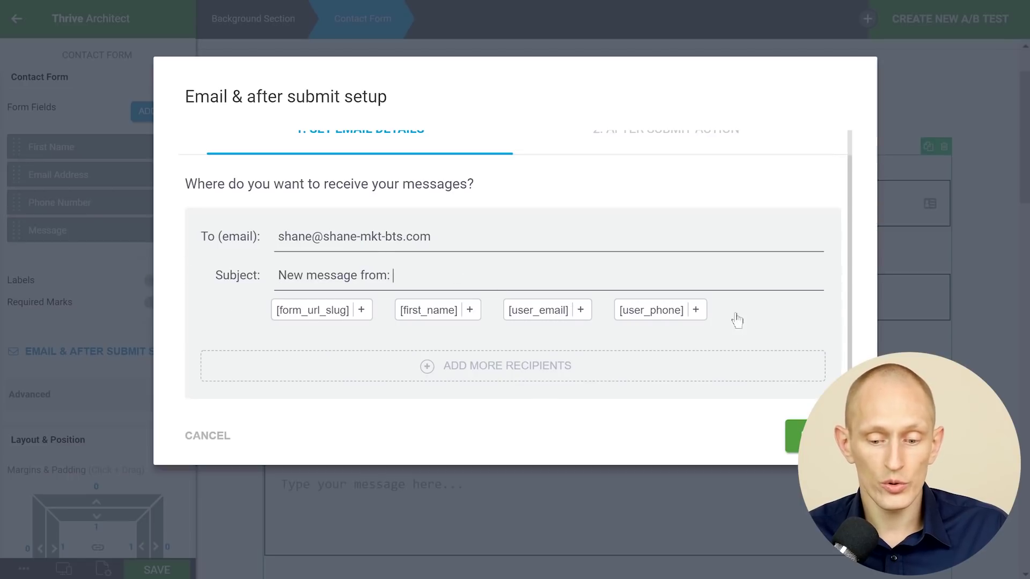
click(437, 312)
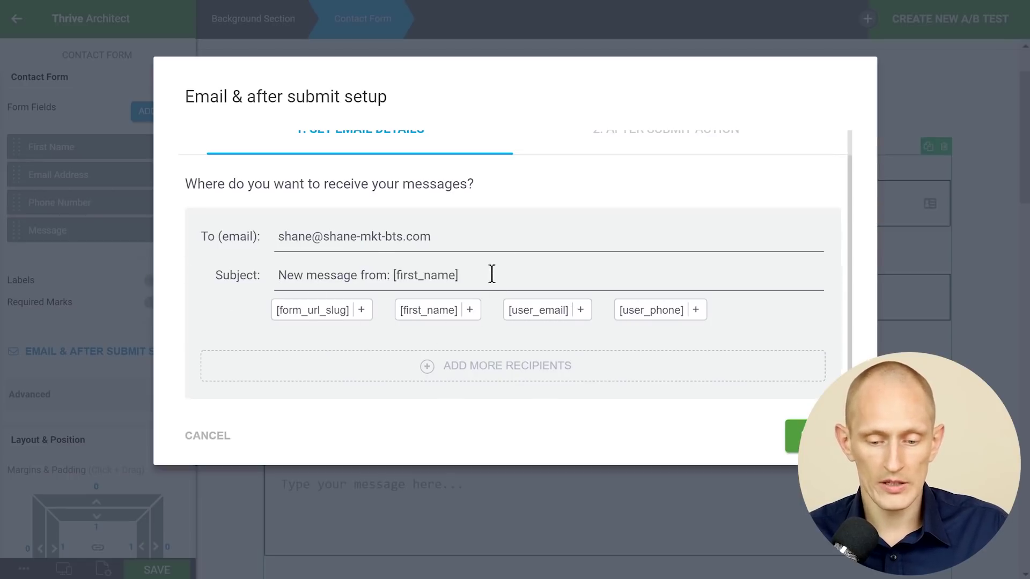
click(515, 317)
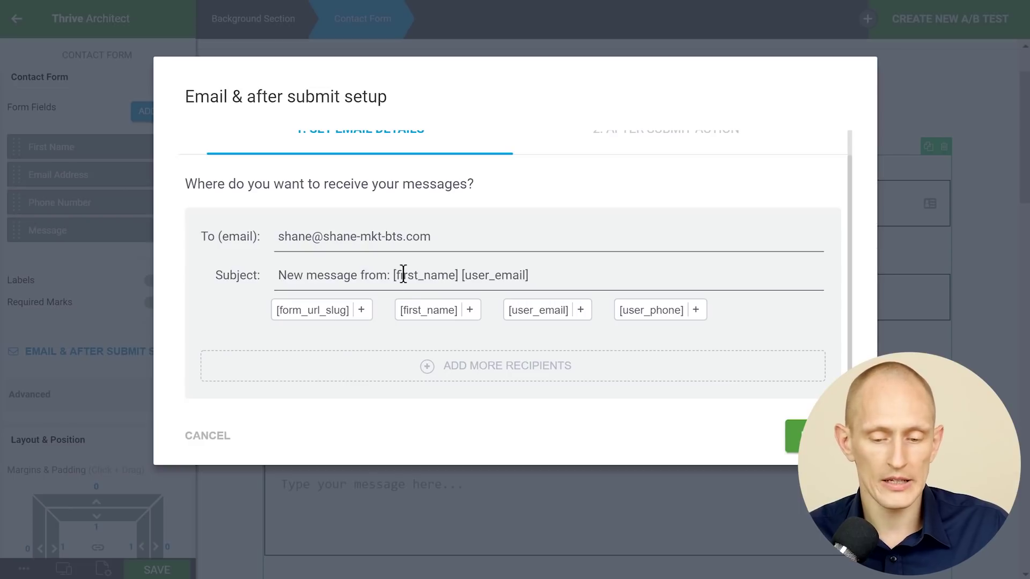
drag(278, 271, 543, 271)
click(761, 319)
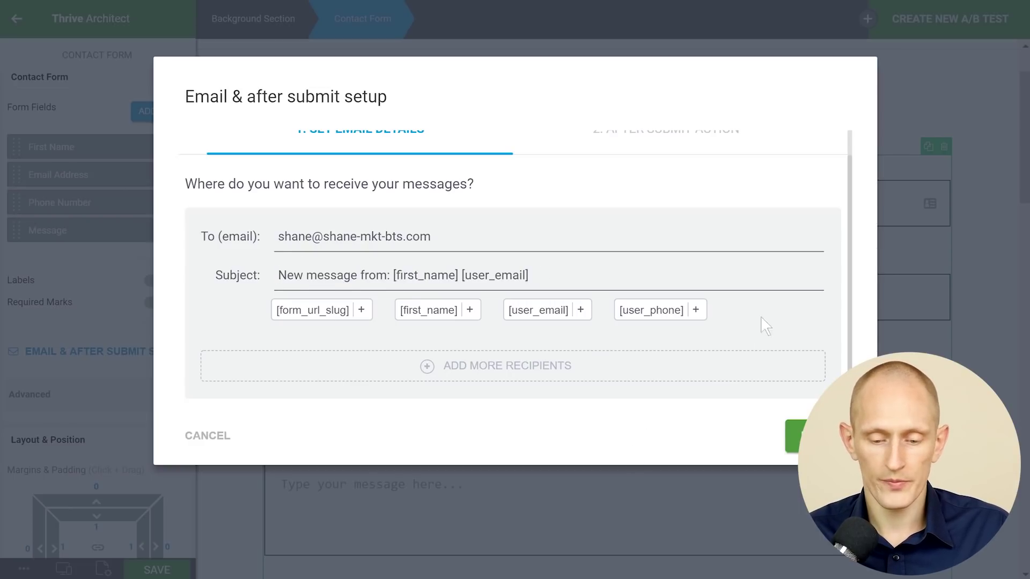
- Add empty CC and BCC recipient fields
click(471, 370)
scroll(394, 368, down, 1)
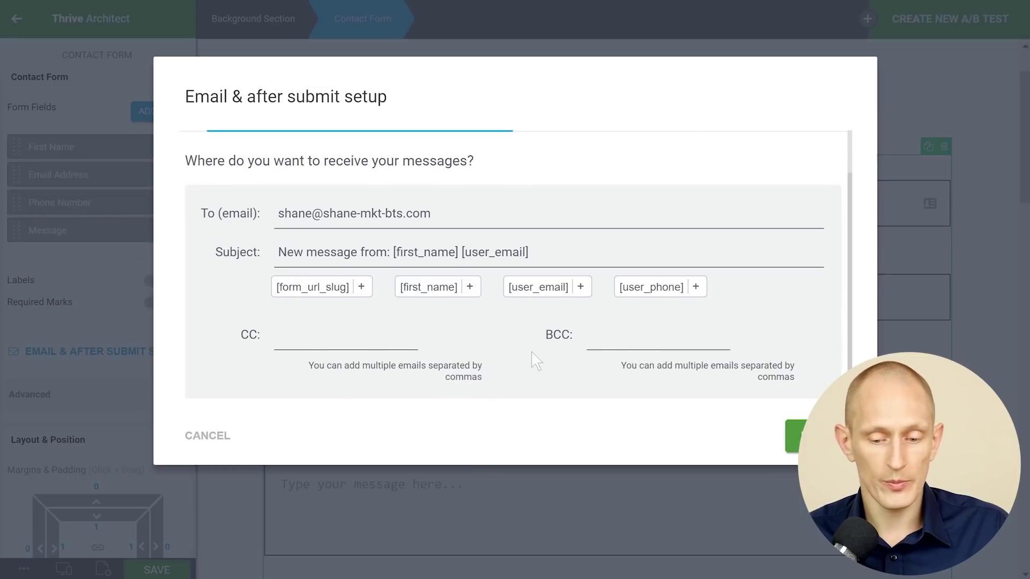
scroll(504, 215, up, 1)
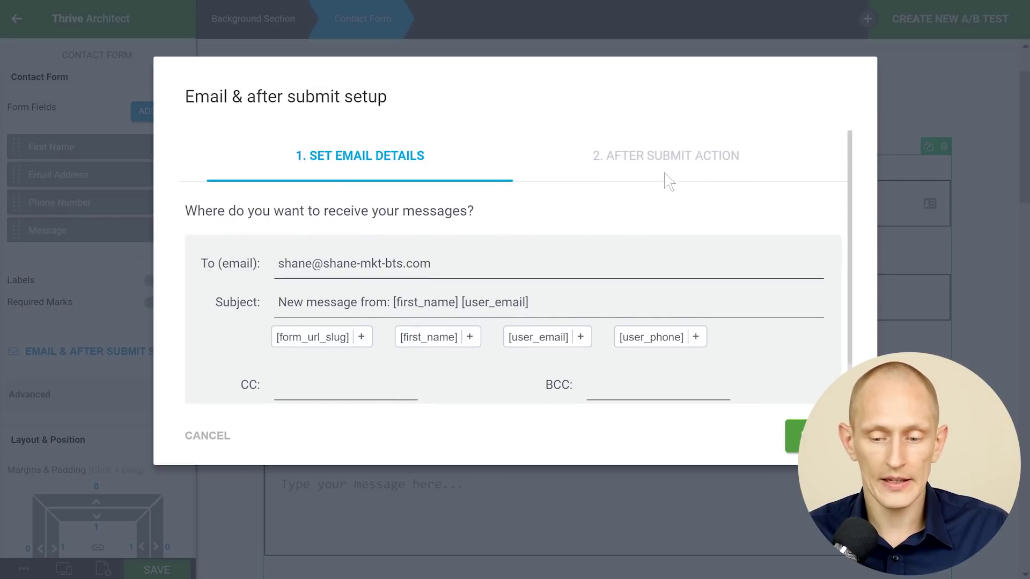
- Set the After Submit Action to Show success notification and select its message text
click(674, 156)
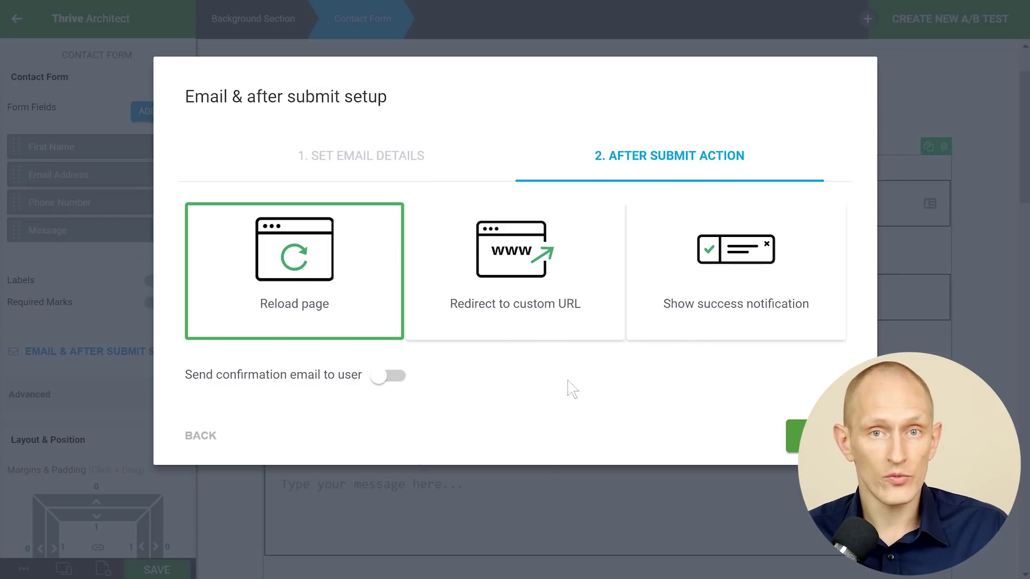
click(534, 304)
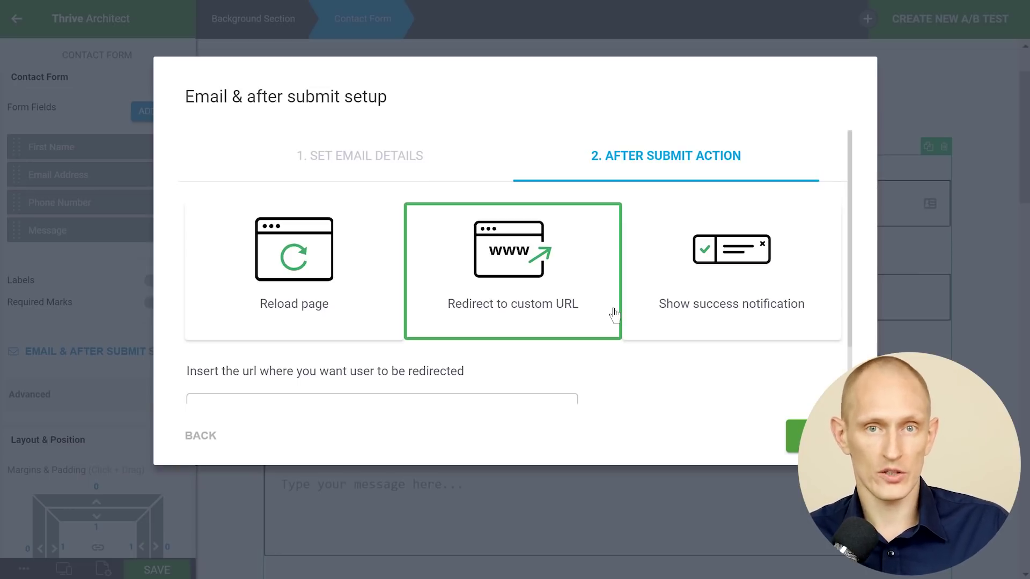
click(749, 270)
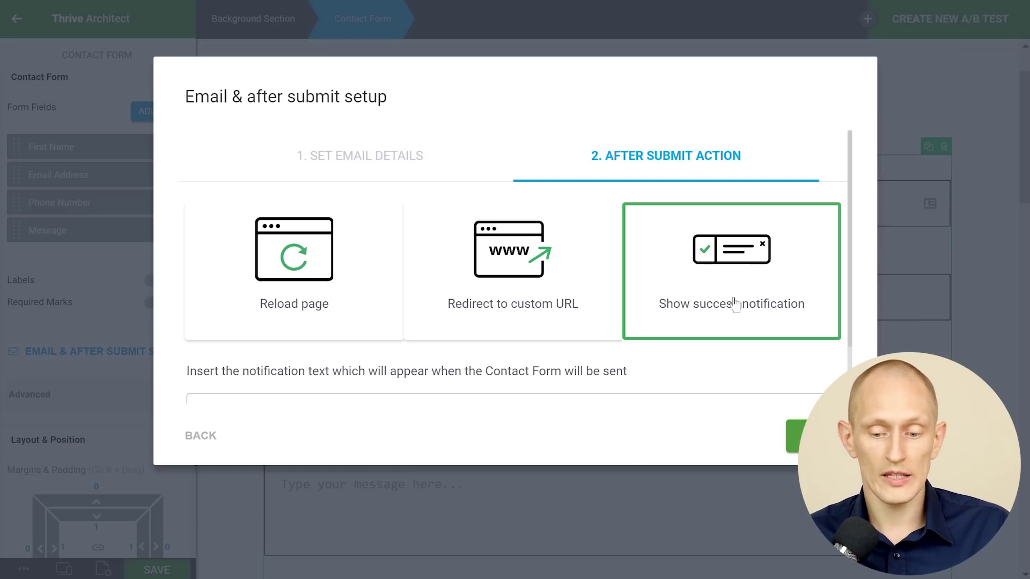
scroll(735, 305, down, 2)
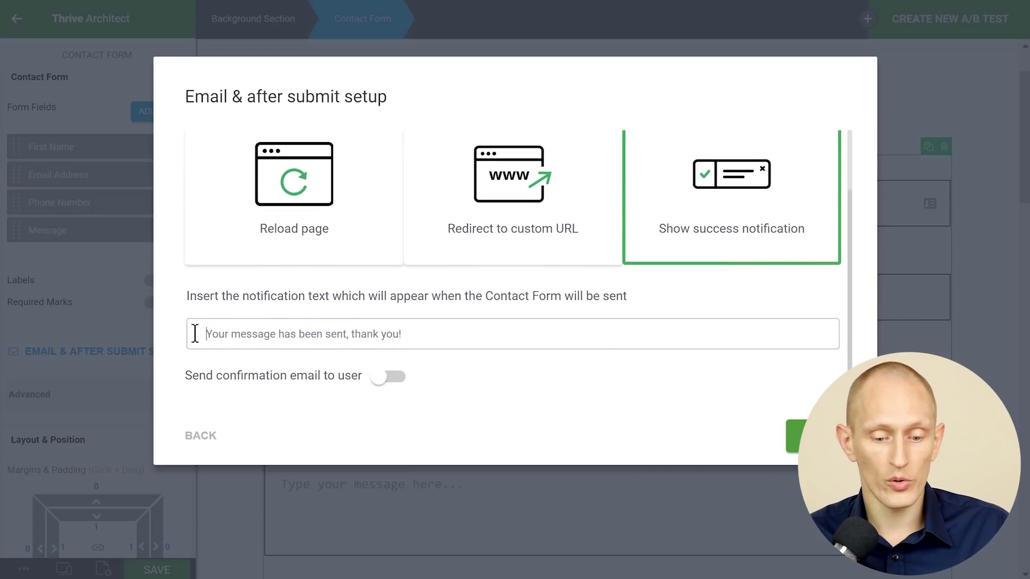
drag(196, 333, 296, 333)
key(ctrl+a)
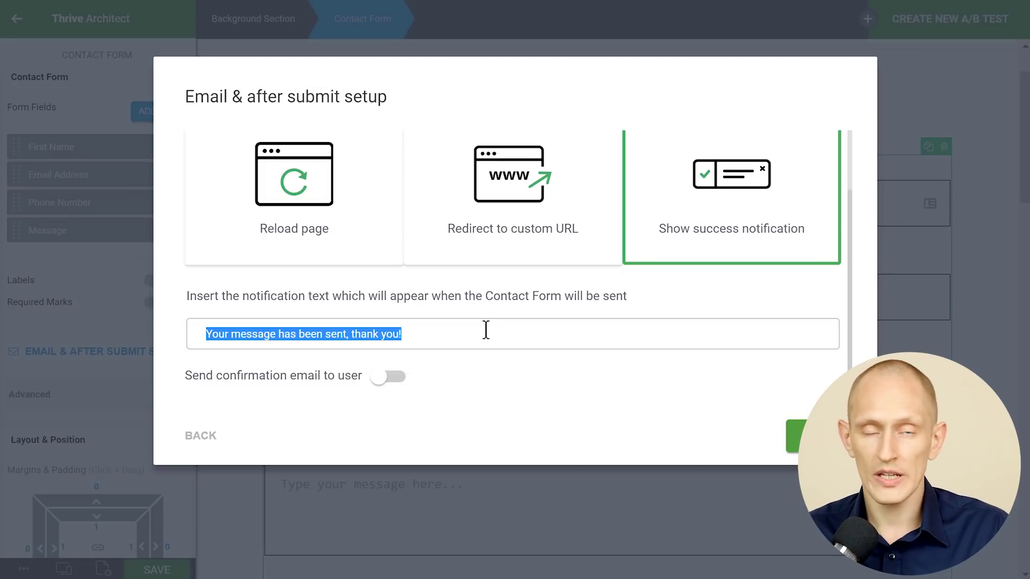
scroll(313, 201, up, 2)
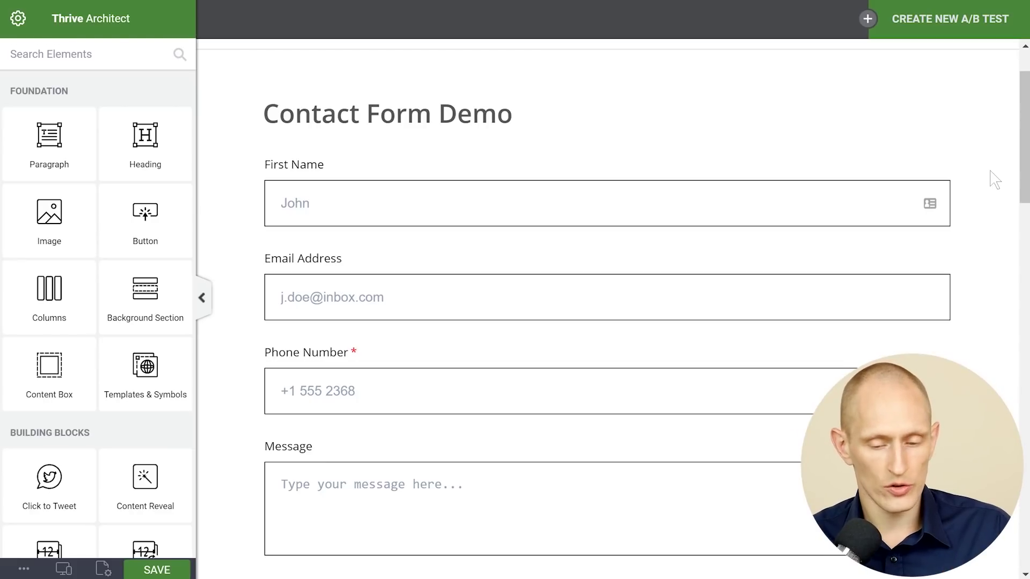
- Drag First Name beside Email Address into two columns and adjust the divider
scroll(259, 215, down, 2)
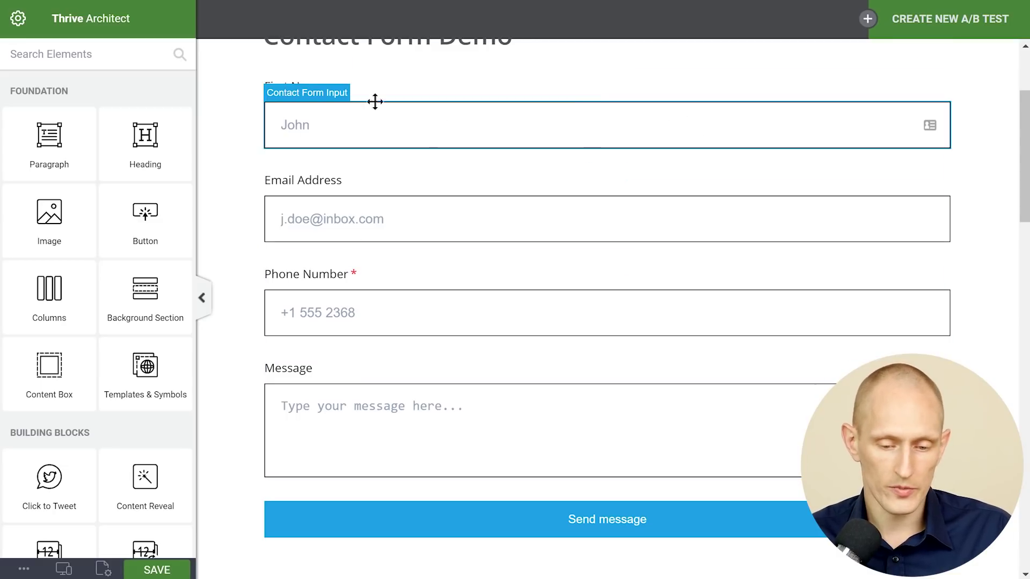
drag(606, 81, 265, 199)
mouse_move(603, 141)
mouse_down()
mouse_move(487, 145)
mouse_move(738, 150)
mouse_move(527, 143)
mouse_move(596, 140)
mouse_move(585, 140)
mouse_up()
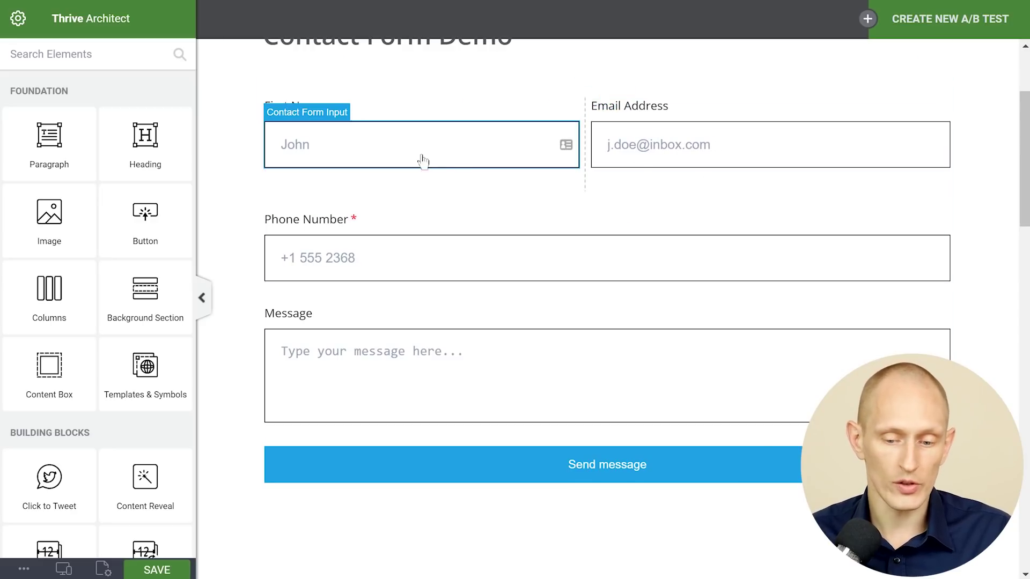
scroll(420, 161, up, 2)
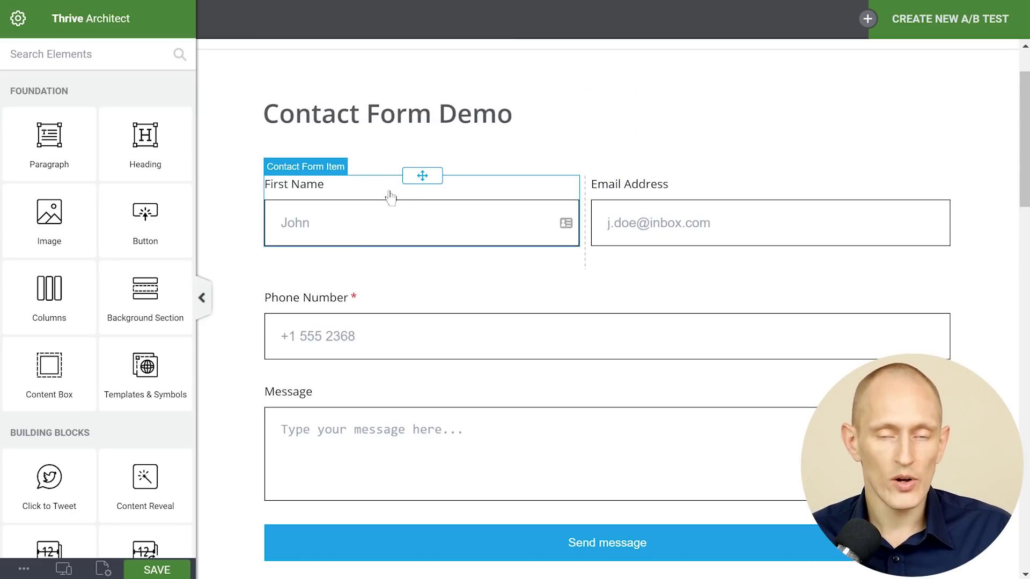
click(389, 197)
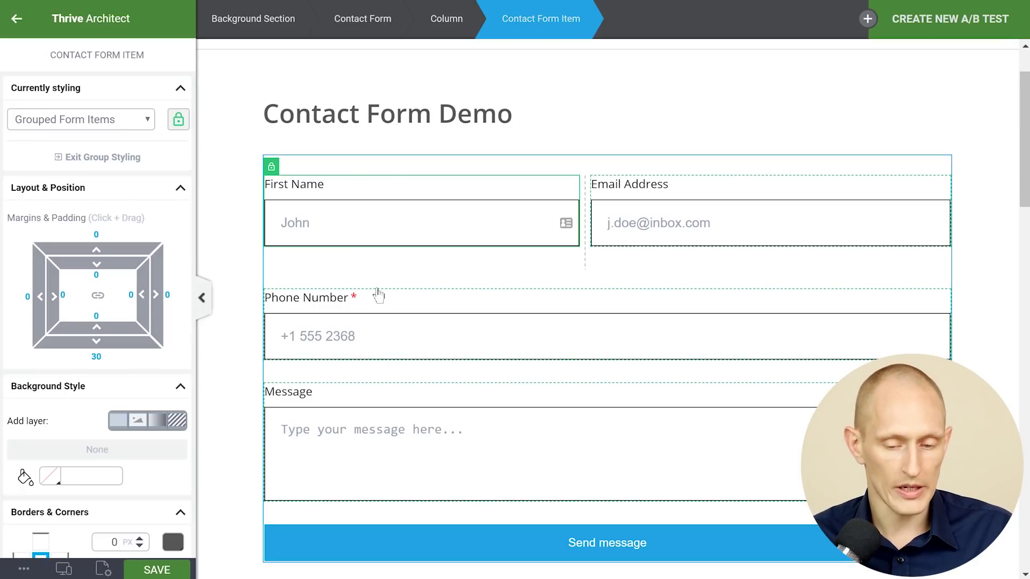
click(232, 224)
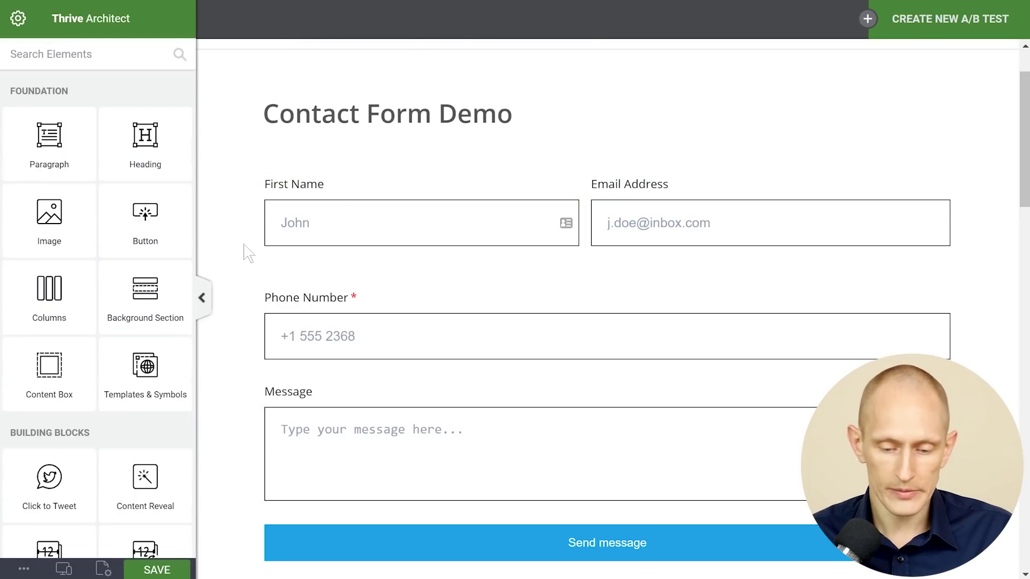
scroll(483, 165, down, 1)
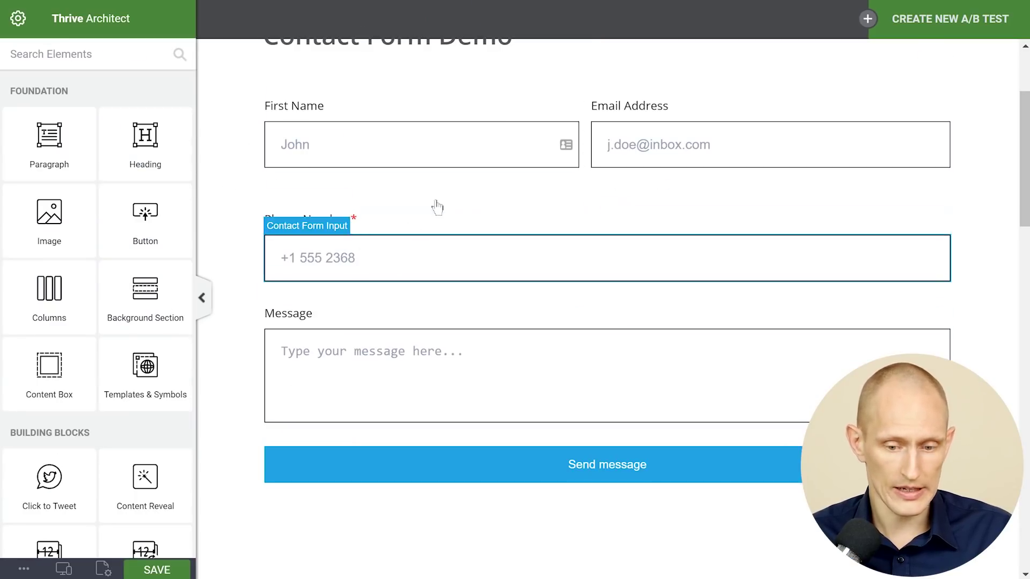
click(495, 144)
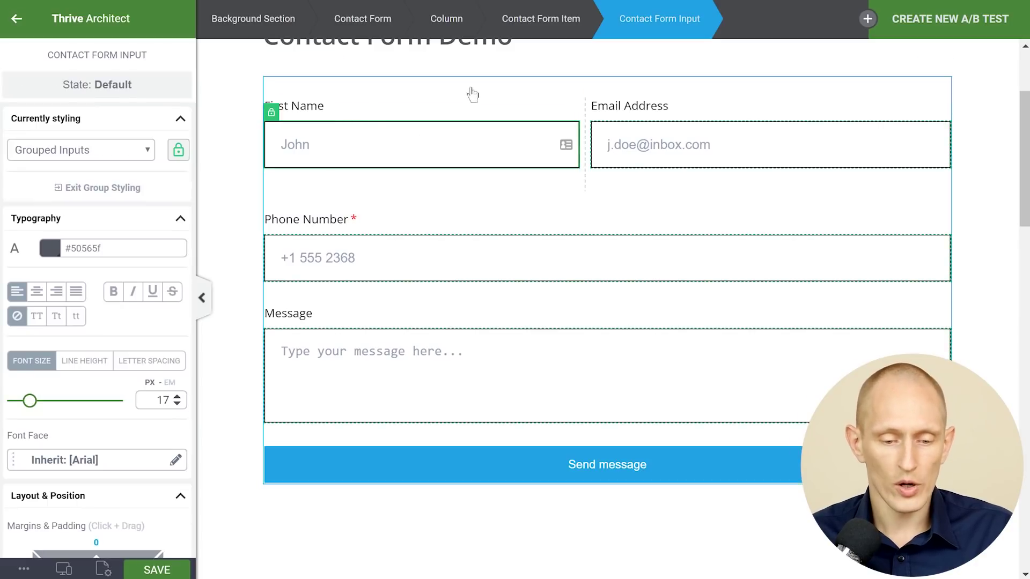
click(17, 22)
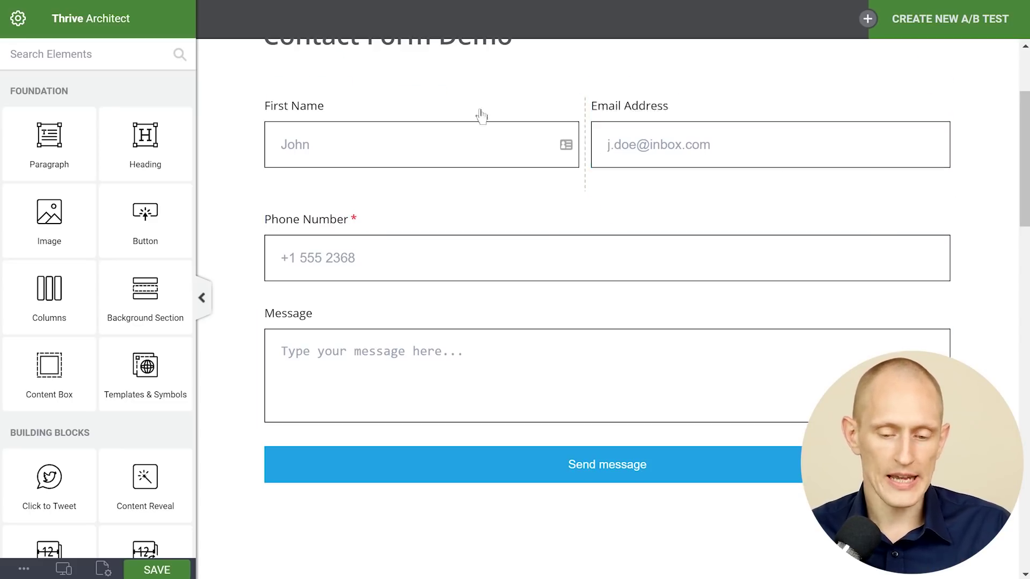
- Delete the old Contact Form 7 block under Get in Touch
click(436, 160)
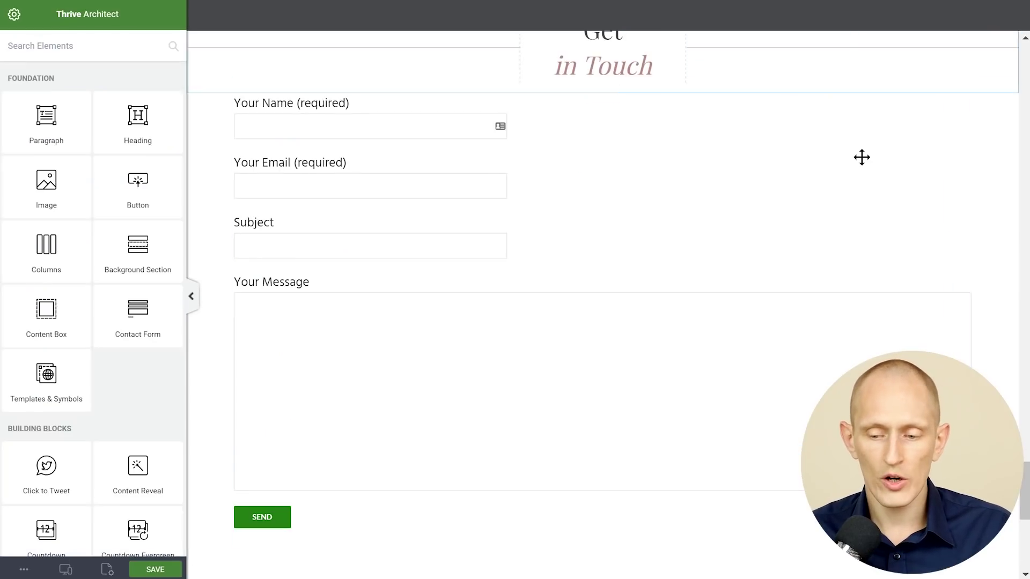
scroll(863, 161, up, 7)
scroll(863, 161, up, 7)
scroll(863, 160, down, 9)
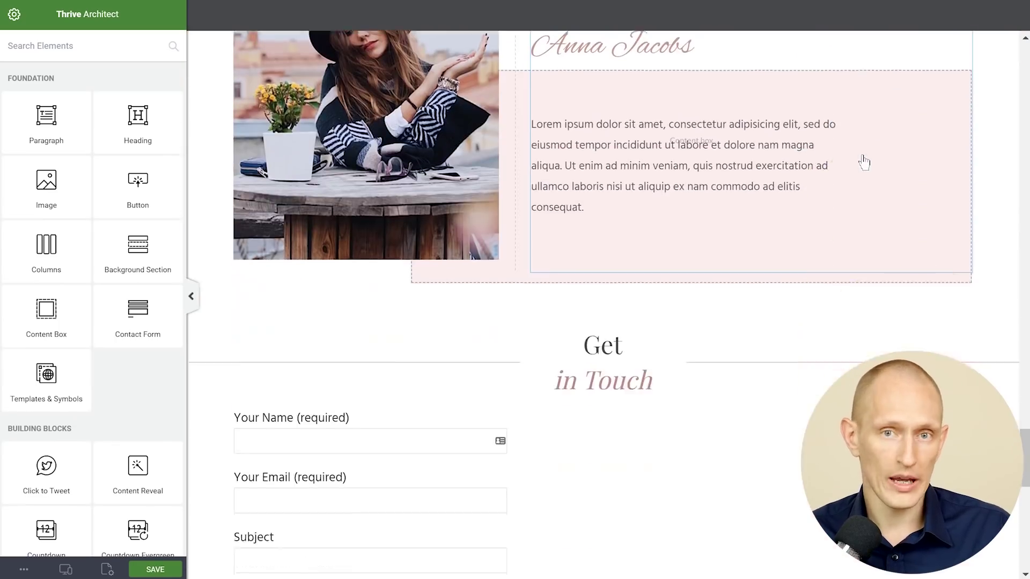
scroll(864, 161, down, 5)
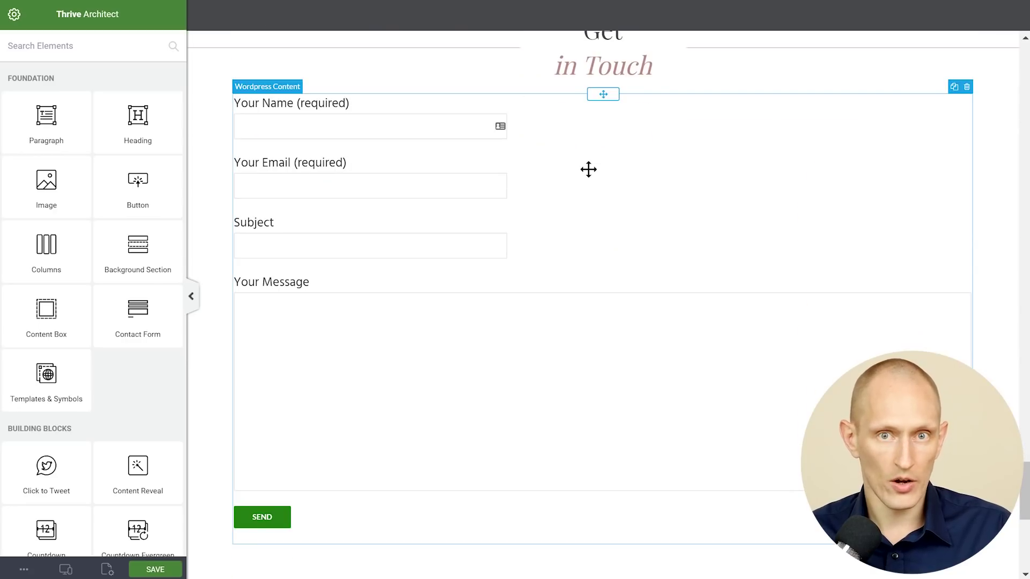
click(810, 180)
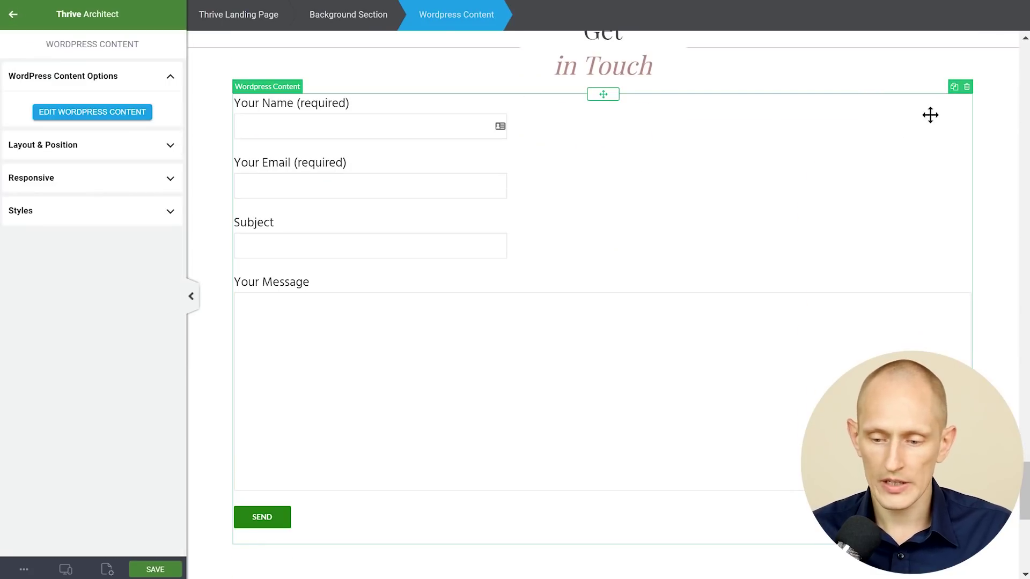
click(967, 88)
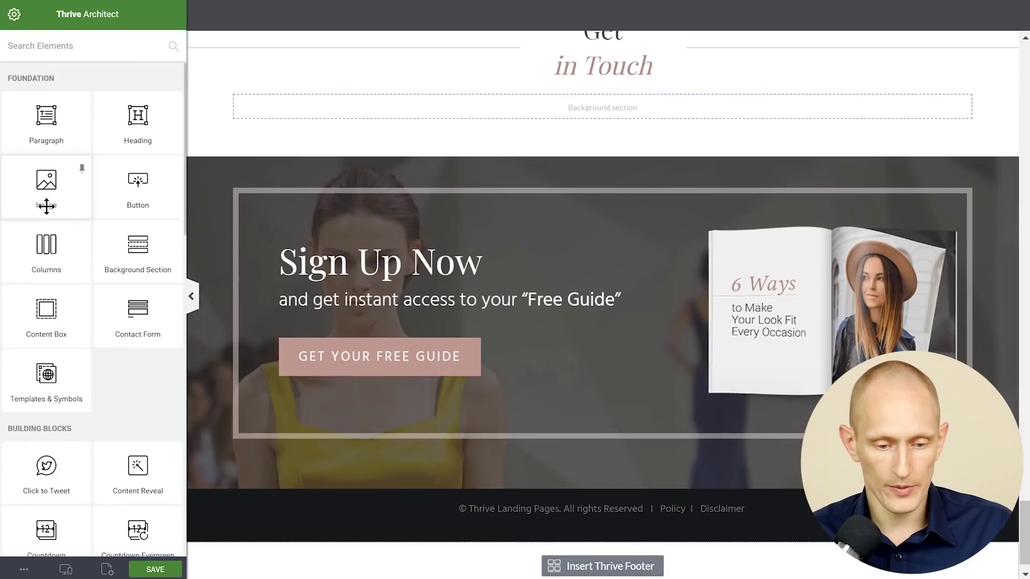
- Search Elements for 'contact' and drag a Contact Form into the empty section
click(85, 47)
text(contan)
key(BackSpace)
text(ct)
drag(129, 147, 586, 110)
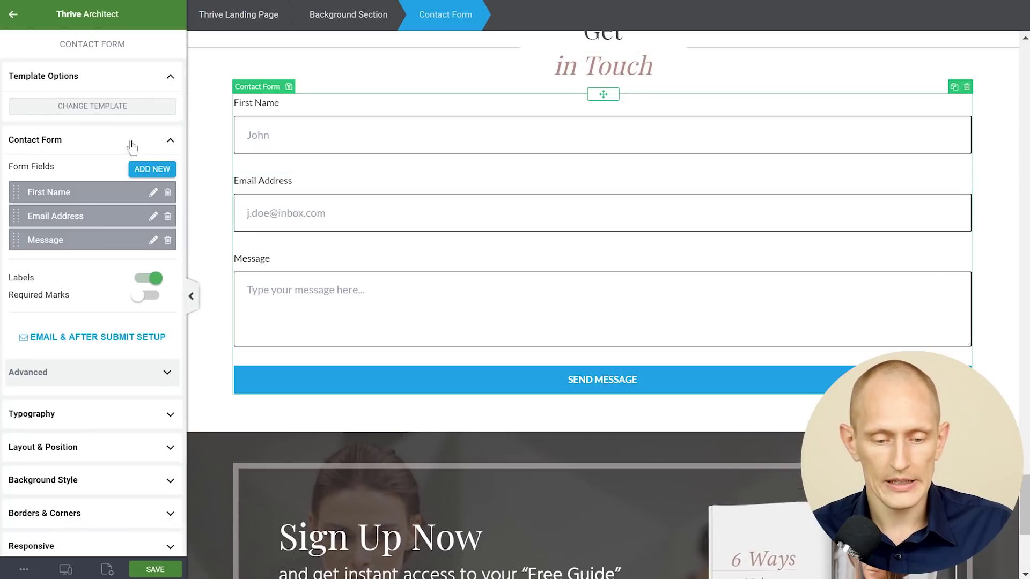
- Change the Get in Touch form's template to Chic Contact Form
click(88, 107)
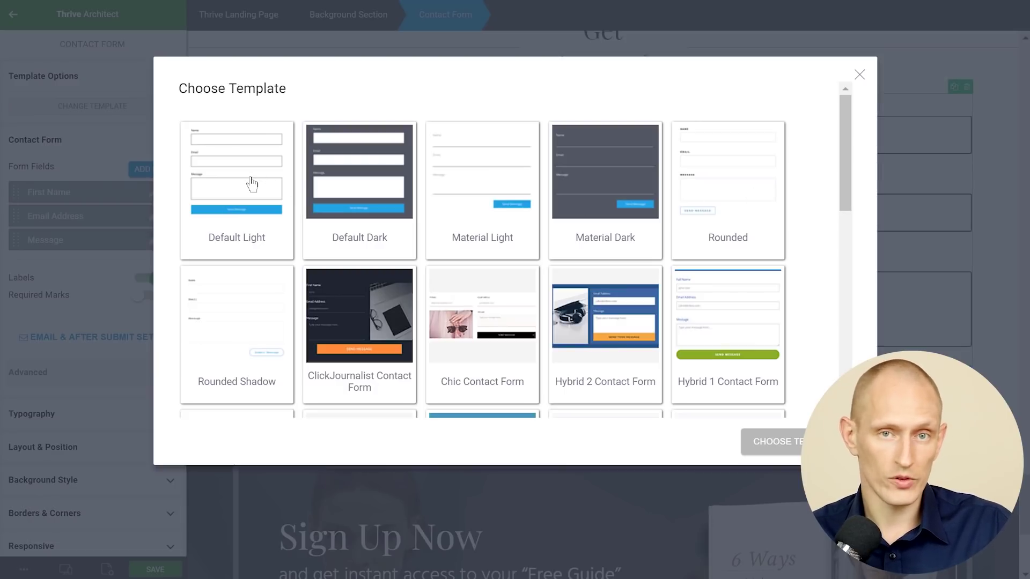
scroll(668, 256, down, 3)
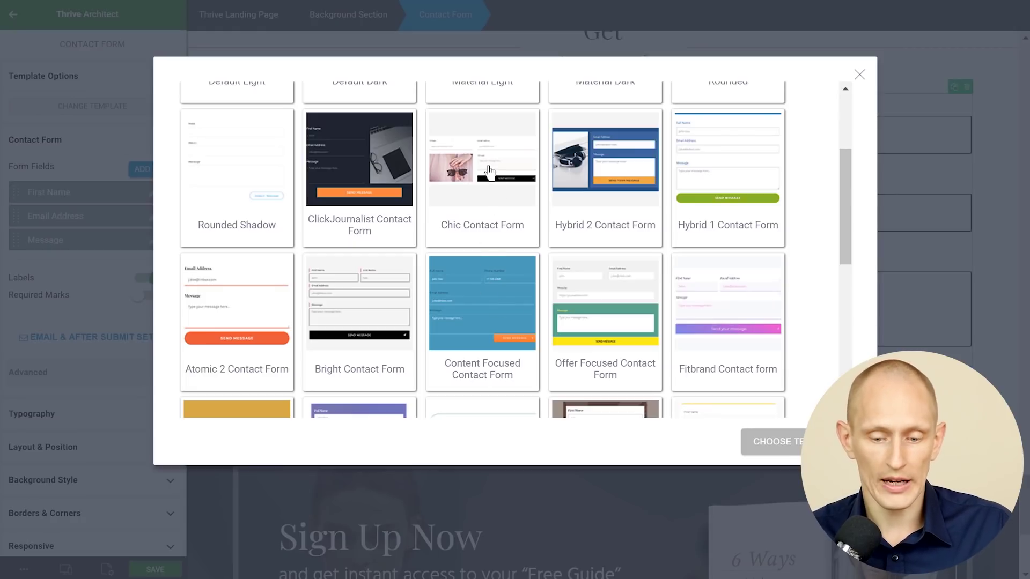
click(466, 164)
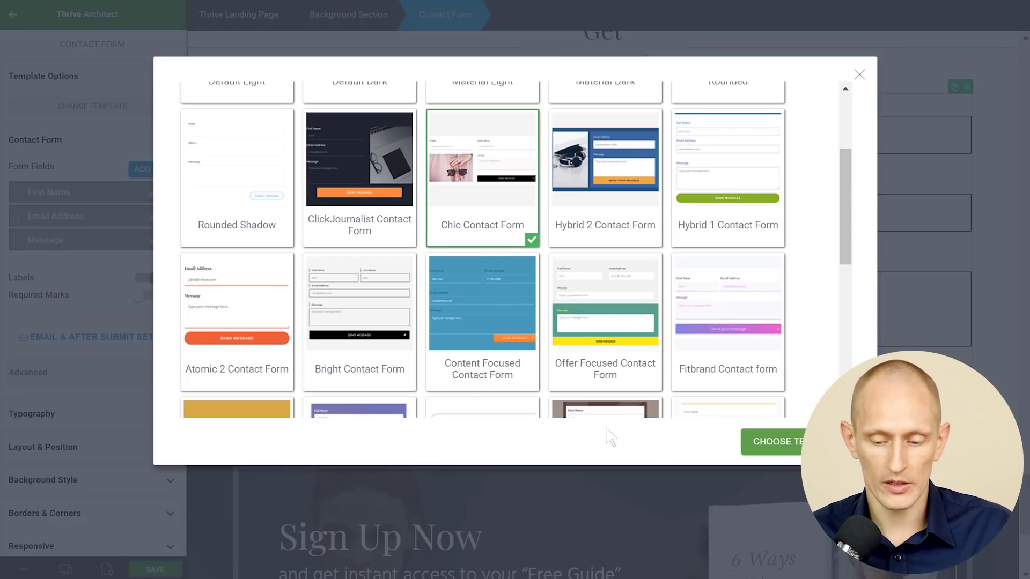
click(758, 441)
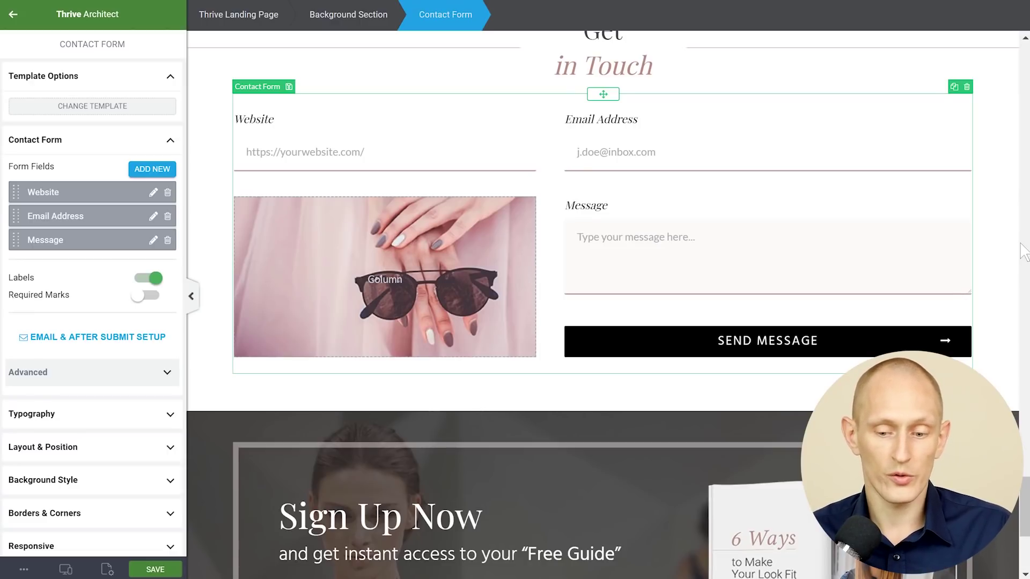
- Select the Background Section around the Chic contact form to show its Section Options
click(1004, 219)
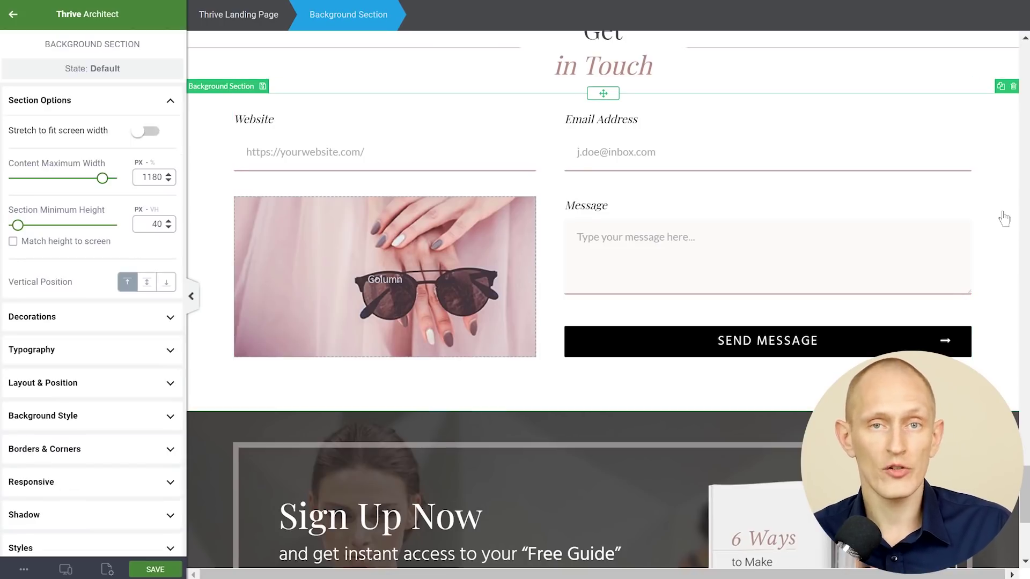